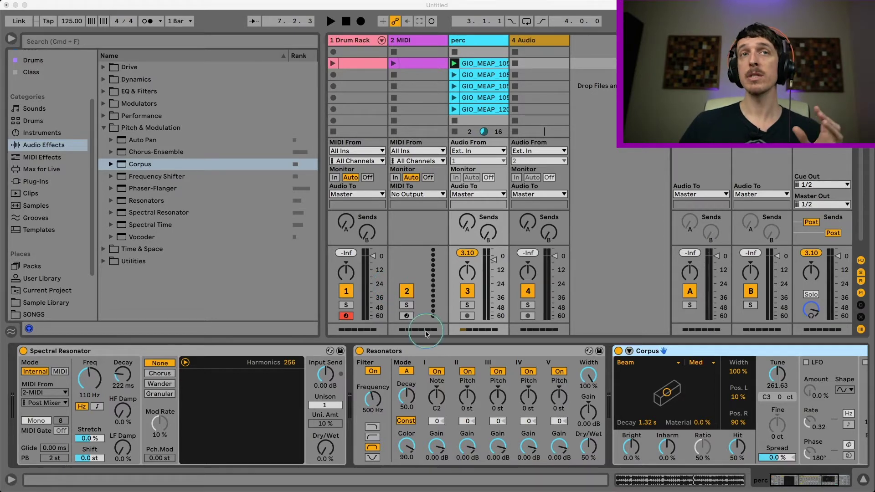
# - Expand the MIDI sidechain and frequency settings of the Corpus device on the perc track
pyautogui.click(423, 353)
pyautogui.click(679, 350)
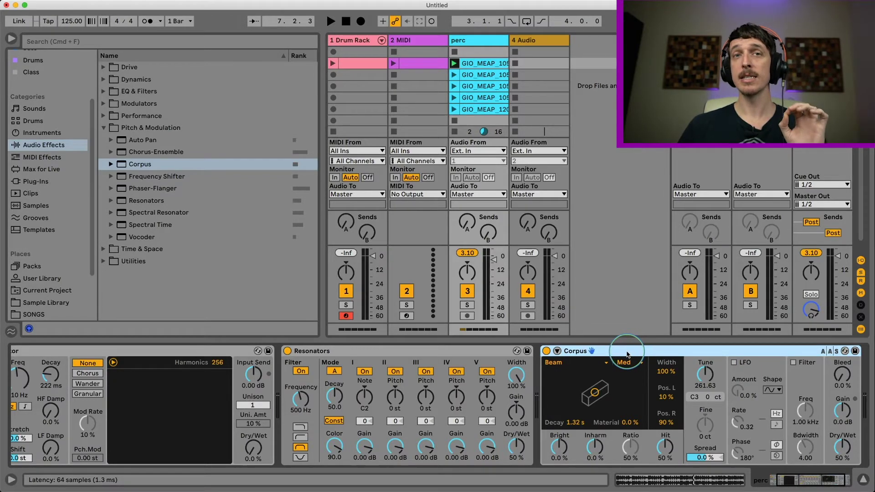
pyautogui.click(557, 351)
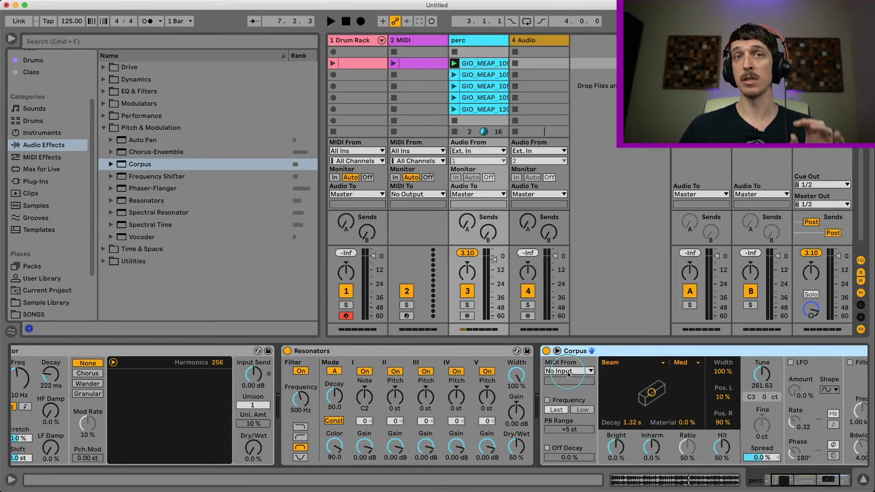
pyautogui.hscroll(-3, 451, 369)
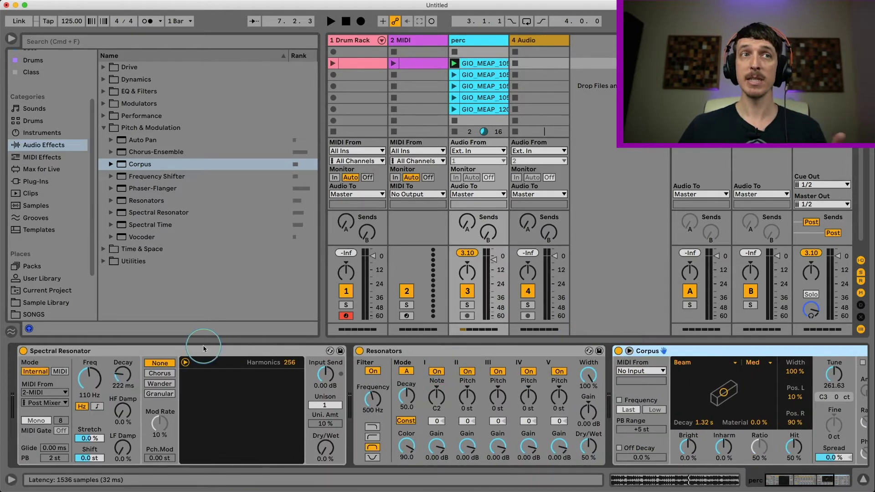
# - Deactivate Corpus, Resonators and Spectral Resonator on the perc track and audition the dry loop
pyautogui.click(203, 349)
pyautogui.click(406, 352)
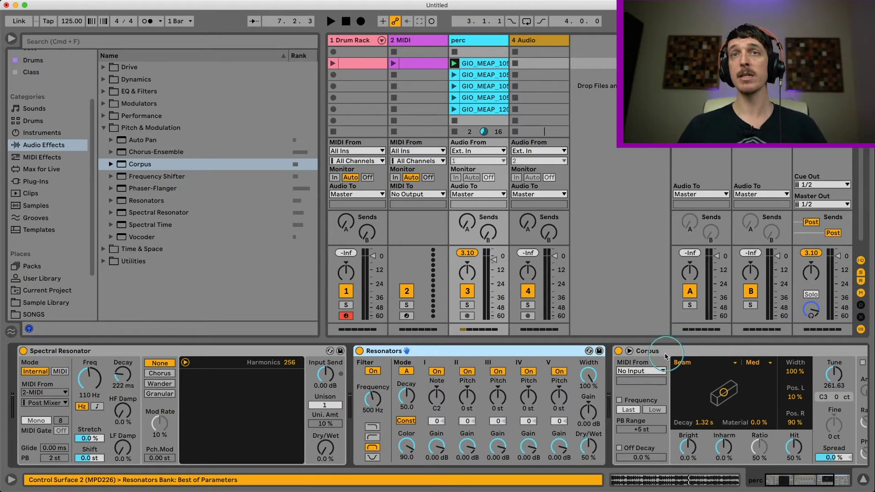
pyautogui.click(618, 351)
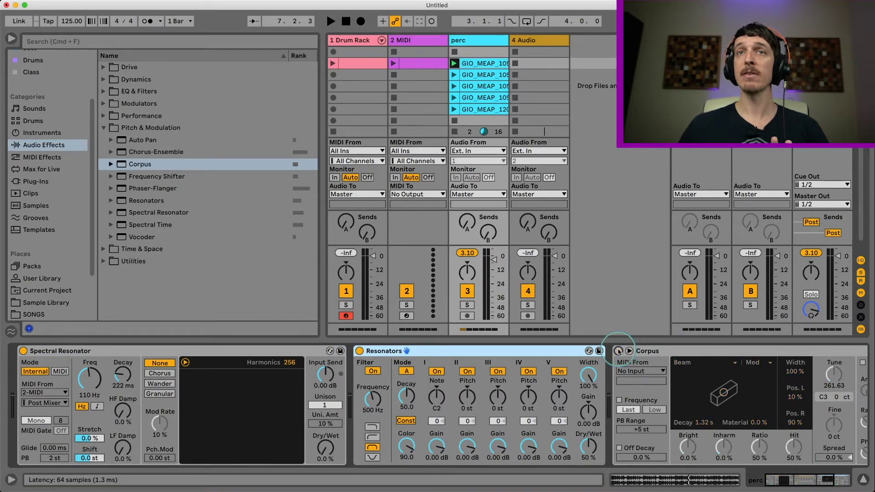
pyautogui.click(360, 351)
pyautogui.click(278, 352)
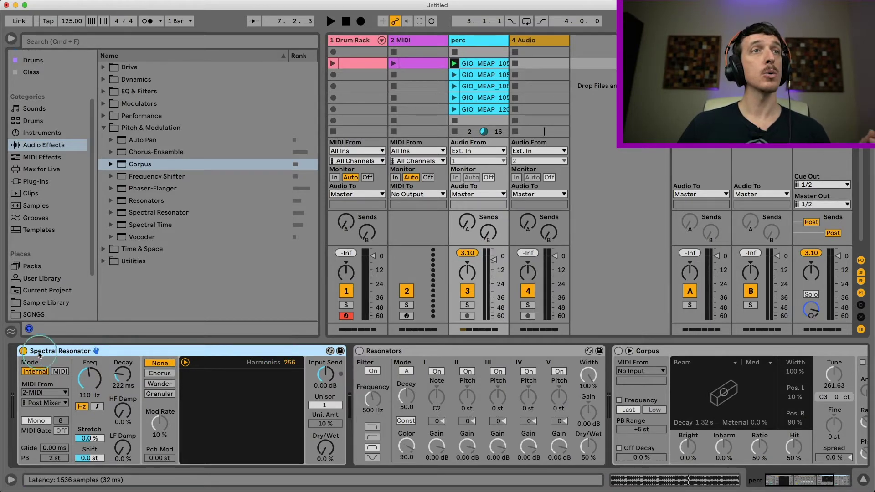
pyautogui.click(24, 352)
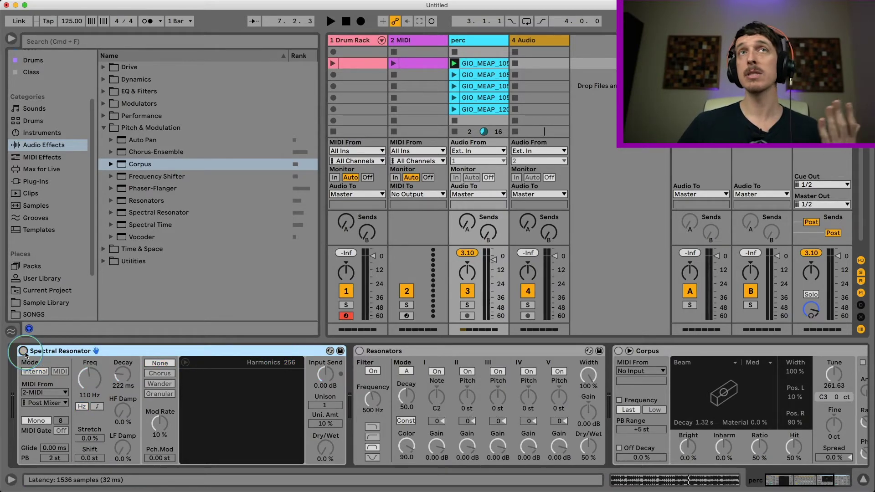
pyautogui.press('space')
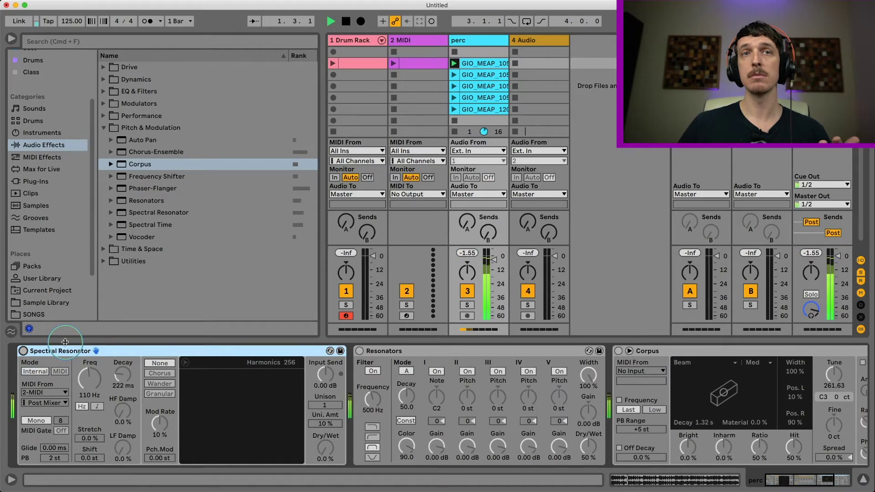
pyautogui.press('space')
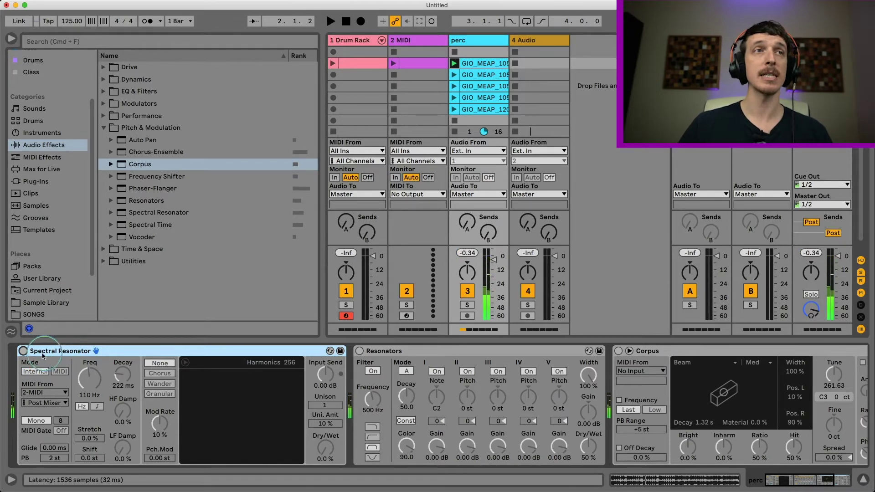
# - Reactivate Spectral Resonator and set its Dry/Wet to 100% while the loop plays
pyautogui.click(23, 351)
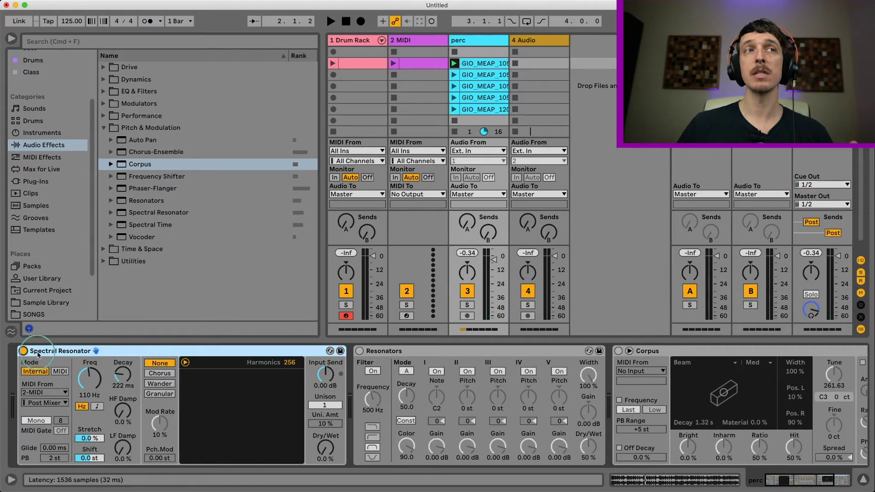
pyautogui.press('space')
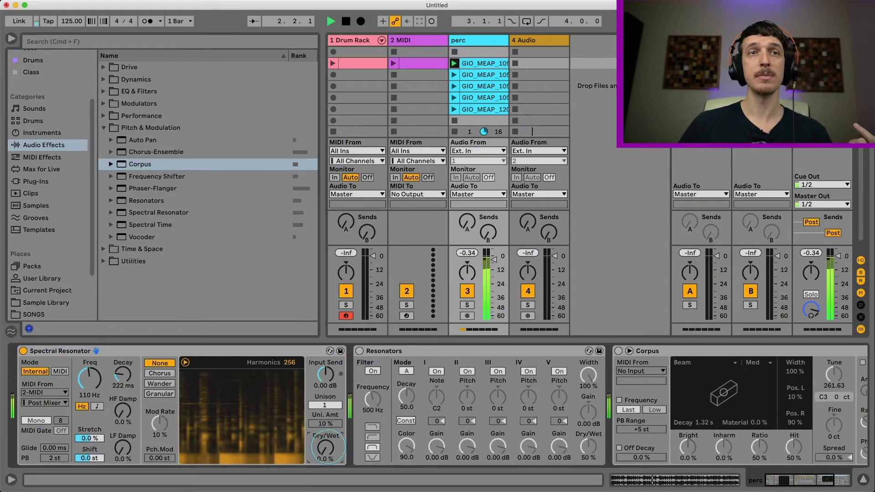
pyautogui.moveTo(332, 454); pyautogui.dragTo(332, 408)
pyautogui.press('space')
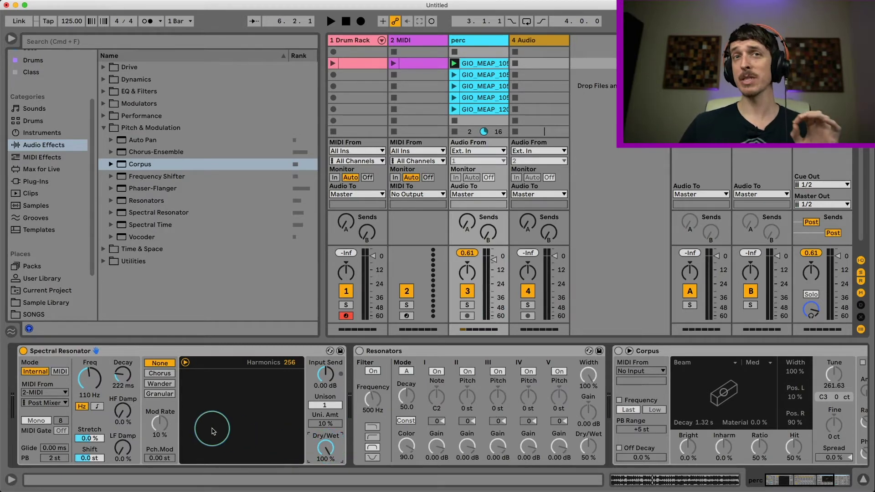
# - Switch Spectral Resonator's frequency control to note values and tune it to E0 while the loop plays
pyautogui.click(92, 381)
pyautogui.click(97, 405)
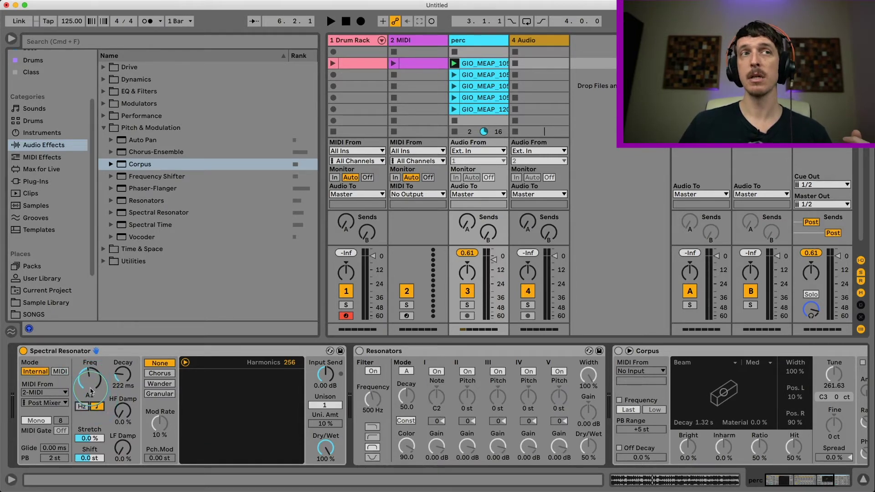
pyautogui.press('space')
pyautogui.moveTo(91, 391)
pyautogui.mouseDown()
pyautogui.moveTo(91, 380)
pyautogui.moveTo(91, 394)
pyautogui.mouseUp()
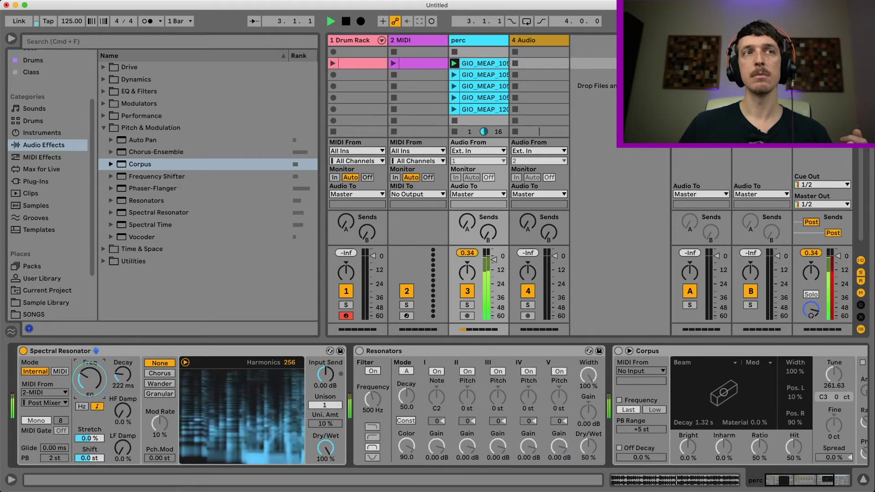
pyautogui.press('space')
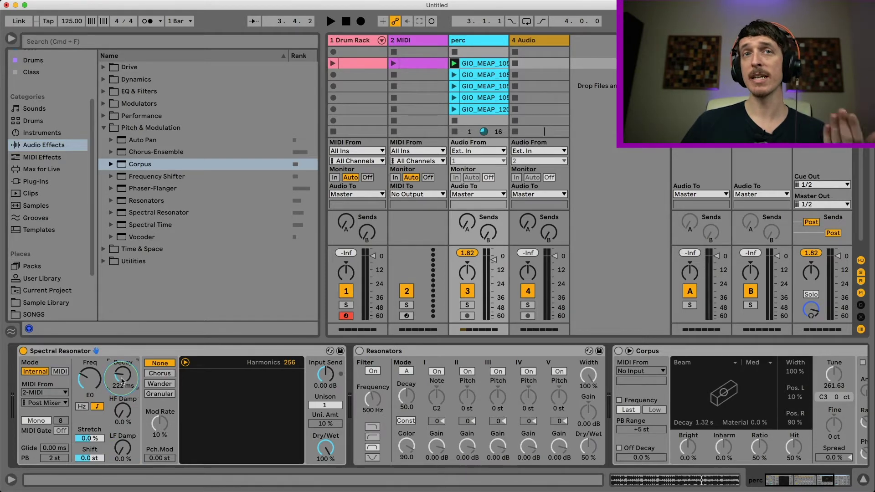
# - Set Spectral Resonator's Decay to 1.18 s and audition the HF Damp control, returning it to 0%
pyautogui.moveTo(122, 381)
pyautogui.mouseDown()
pyautogui.moveTo(122, 363)
pyautogui.moveTo(122, 378)
pyautogui.moveTo(122, 370)
pyautogui.mouseUp()
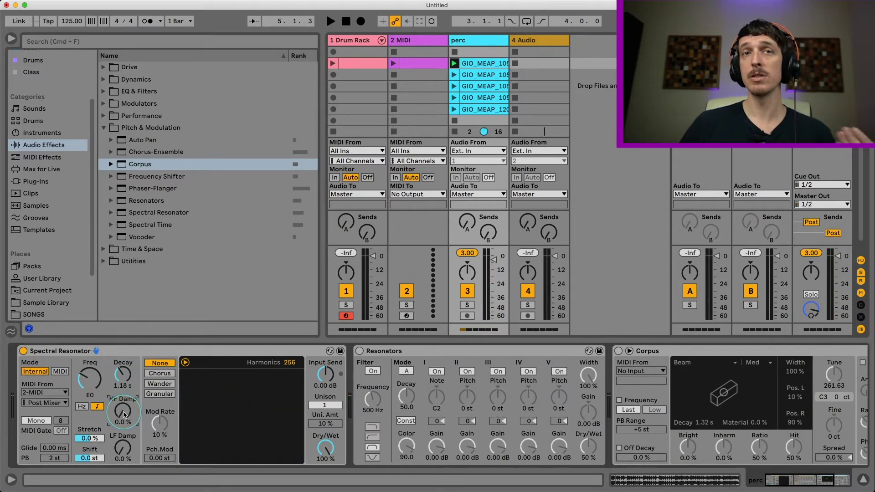
pyautogui.press('space')
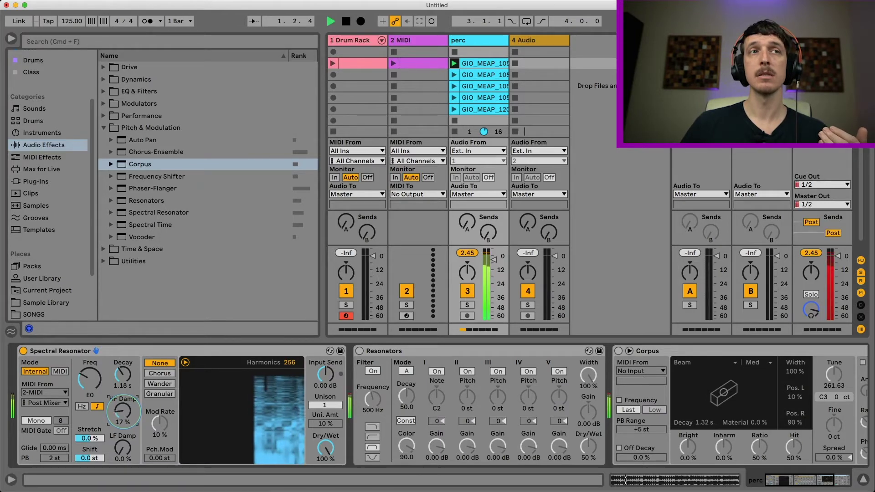
pyautogui.moveTo(122, 411); pyautogui.dragTo(124, 452)
pyautogui.press('space')
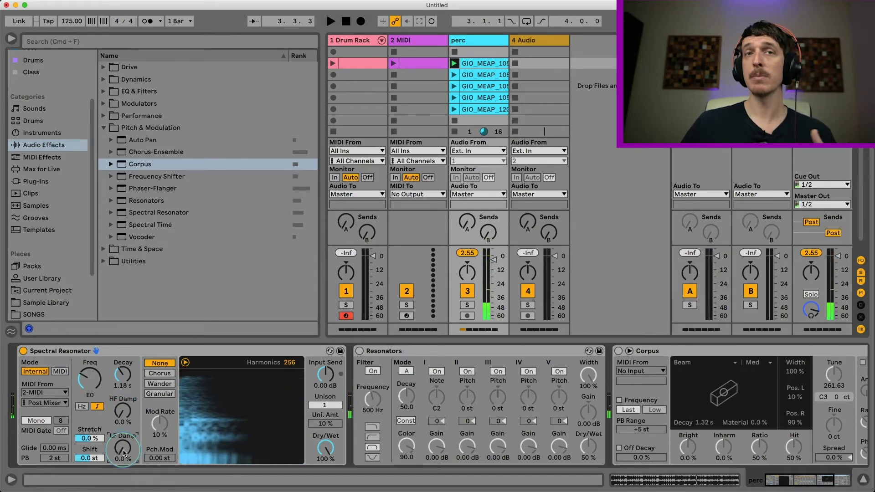
# - Try the LF Damp control during playback and set HF Damp to 20%
pyautogui.press('space')
pyautogui.moveTo(124, 452)
pyautogui.mouseDown()
pyautogui.moveTo(124, 424)
pyautogui.moveTo(124, 451)
pyautogui.mouseUp()
pyautogui.moveTo(122, 411)
pyautogui.mouseDown()
pyautogui.moveTo(122, 396)
pyautogui.moveTo(122, 403)
pyautogui.mouseUp()
pyautogui.press('space')
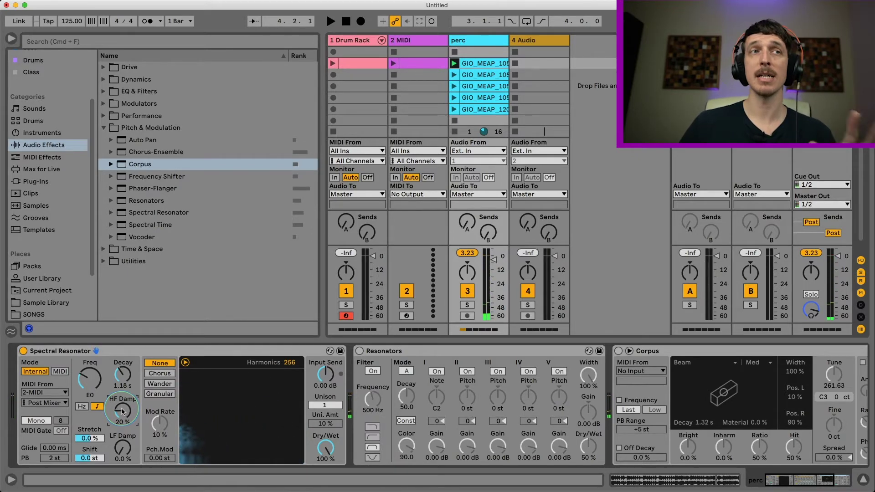
# - Shorten the Decay to 329 ms and sweep HF Damp during playback, bringing it back to 0%
pyautogui.click(125, 379)
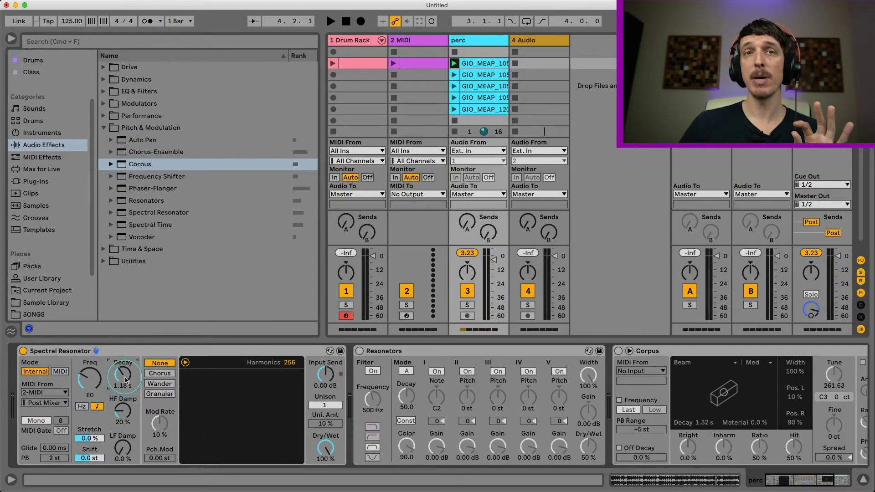
pyautogui.click(122, 412)
pyautogui.moveTo(123, 380); pyautogui.dragTo(122, 408)
pyautogui.click(123, 411)
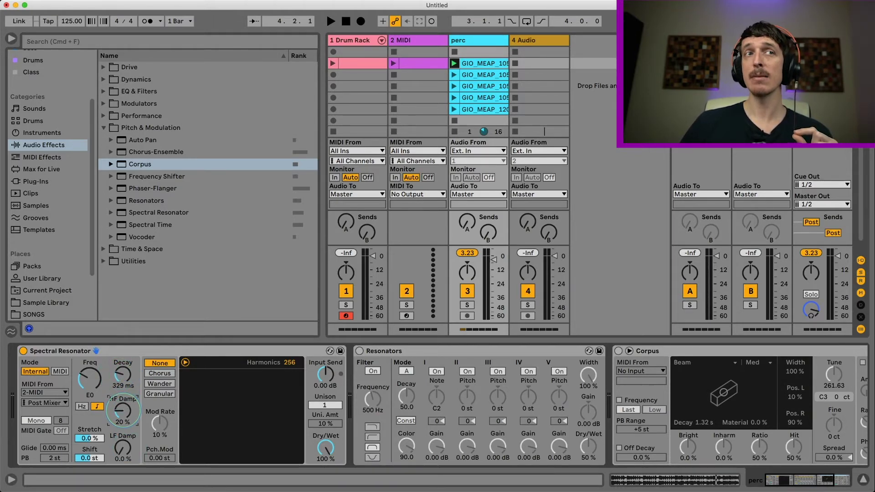
pyautogui.press('space')
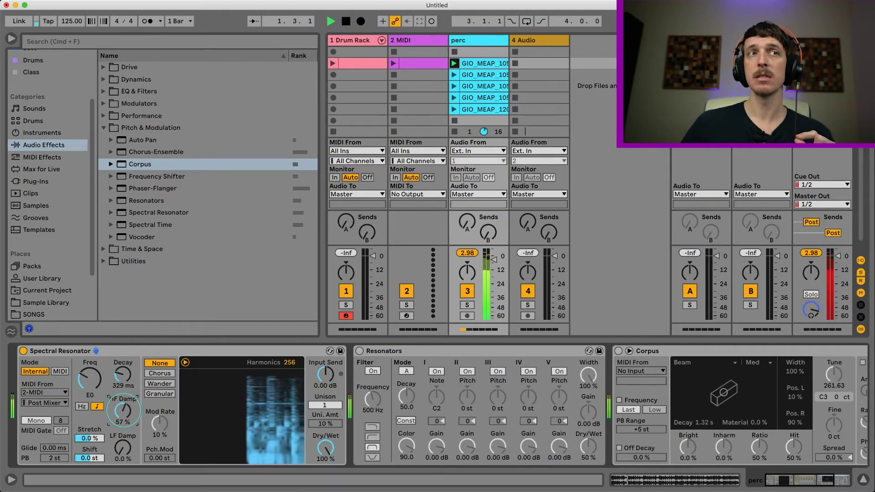
pyautogui.moveTo(122, 411); pyautogui.dragTo(122, 469)
pyautogui.press('space')
# - Try a Decay of 2.75 s with the damping controls during playback, and restore the Decay to 1.18 s
pyautogui.moveTo(122, 375); pyautogui.dragTo(122, 346)
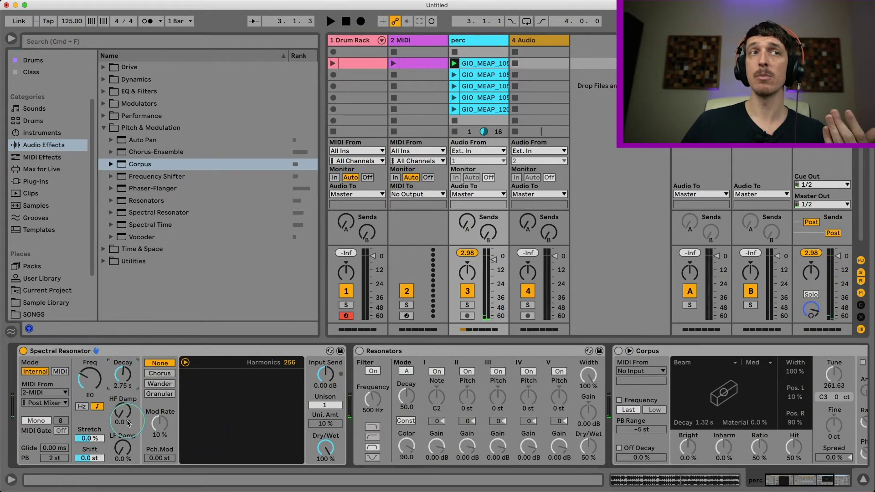
pyautogui.press('space')
pyautogui.moveTo(128, 422); pyautogui.dragTo(121, 456)
pyautogui.click(122, 449)
pyautogui.press('space')
pyautogui.click(122, 375)
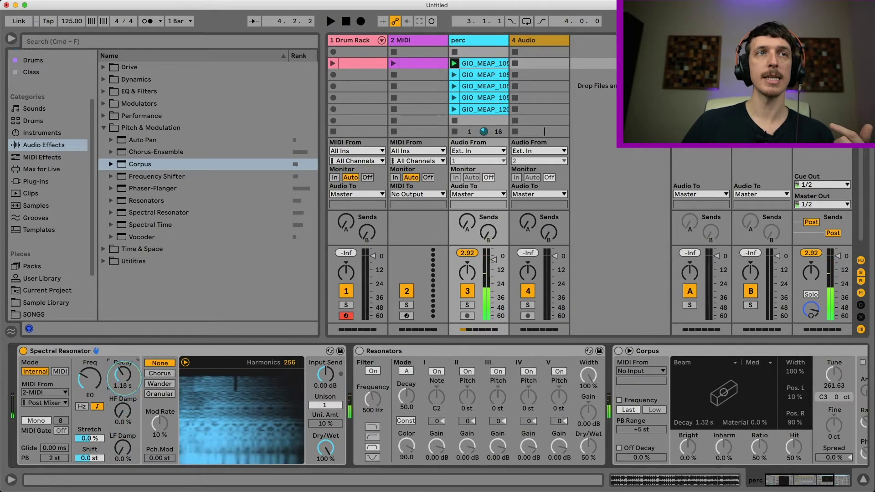
# - Raise Spectral Resonator's Stretch to 80% while the loop plays and examine the harmonics display
pyautogui.click(93, 440)
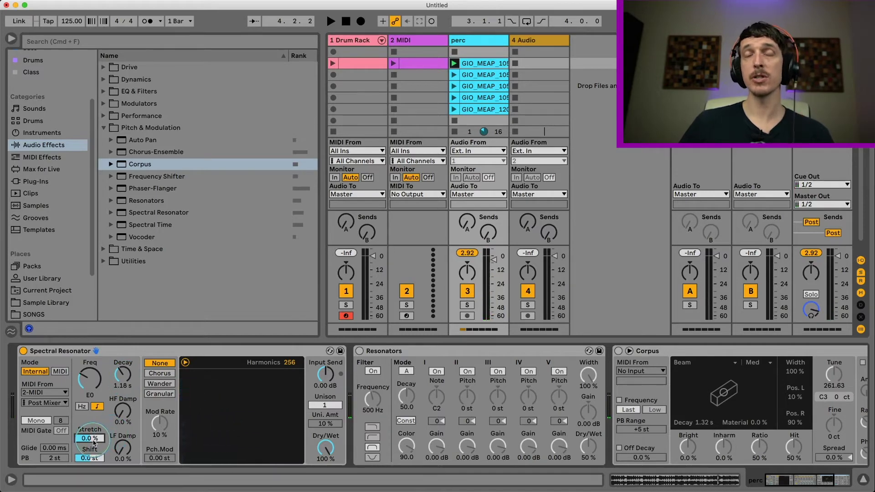
pyautogui.click(159, 430)
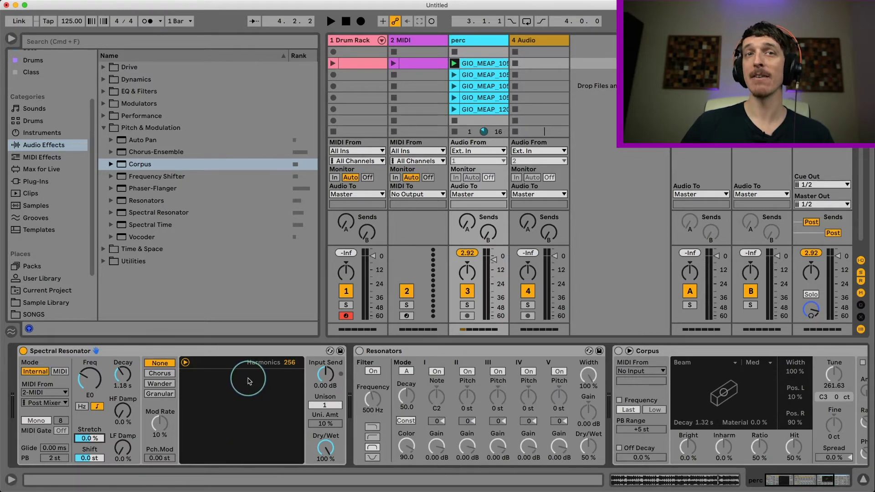
pyautogui.click(94, 441)
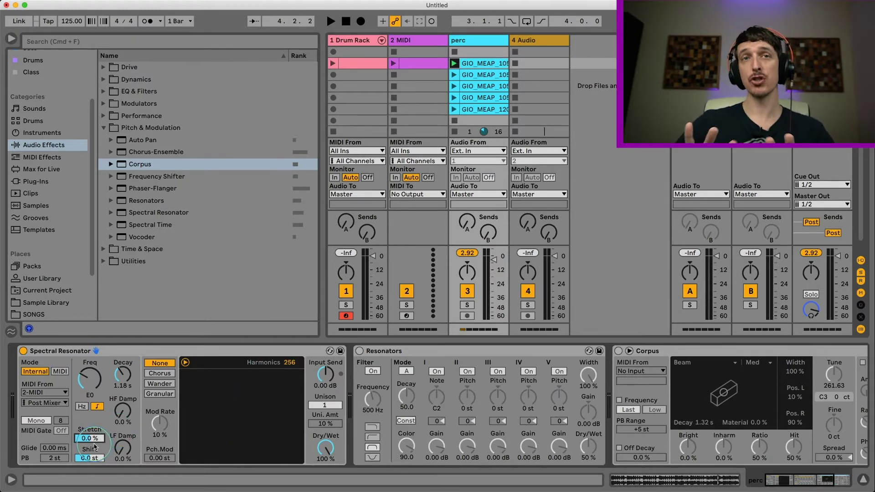
pyautogui.press('space')
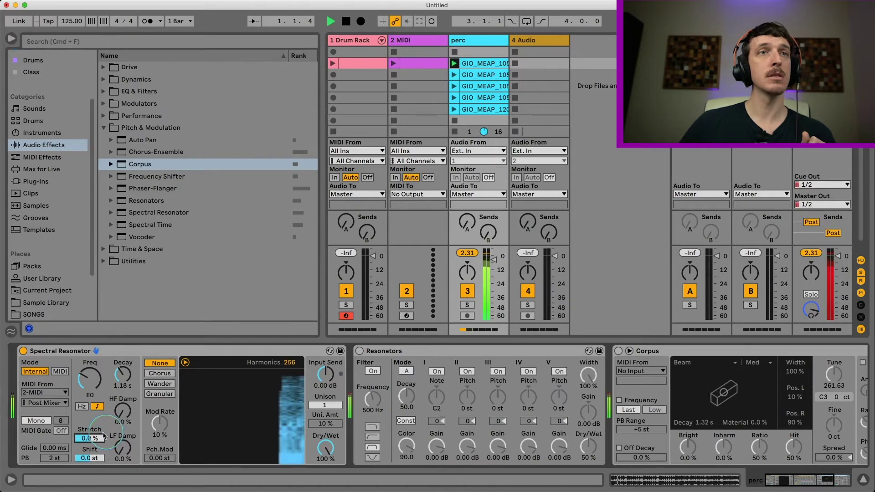
pyautogui.click(91, 441)
pyautogui.moveTo(90, 440); pyautogui.dragTo(91, 421)
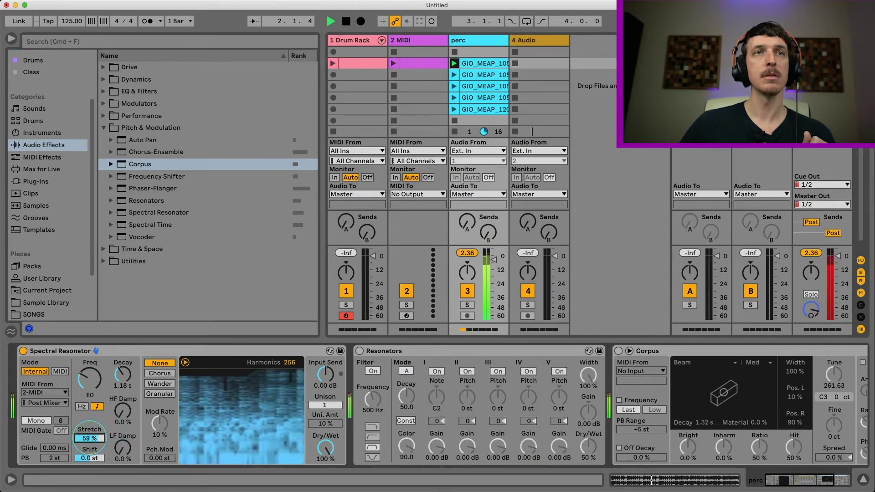
pyautogui.click(202, 420)
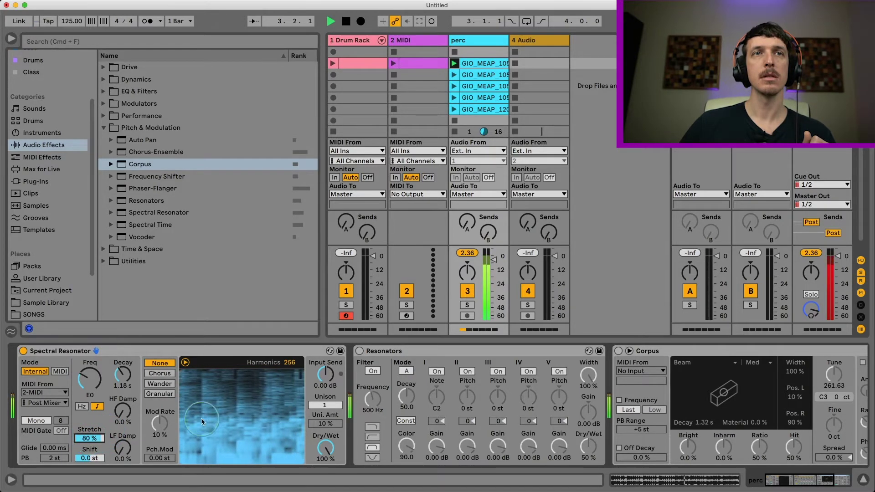
pyautogui.moveTo(267, 390); pyautogui.dragTo(256, 397)
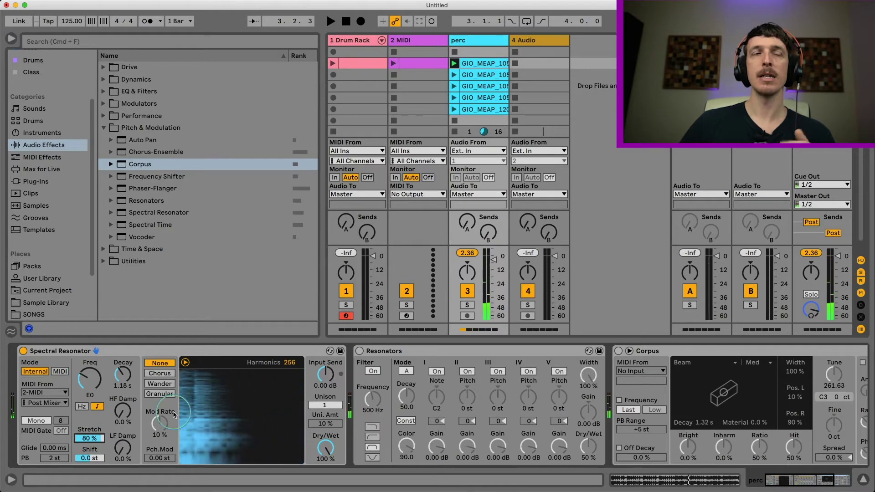
# - Sweep the Stretch amount during playback and return it to 0%
pyautogui.press('space')
pyautogui.click(90, 438)
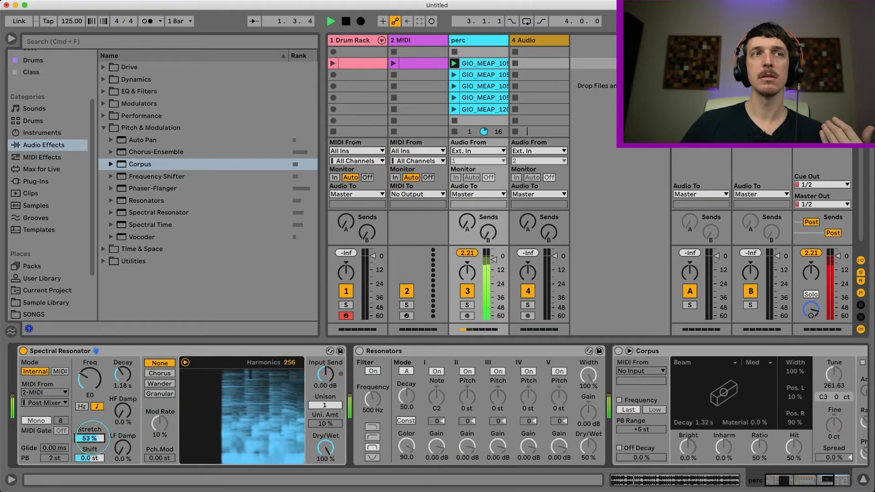
pyautogui.moveTo(92, 438)
pyautogui.mouseDown()
pyautogui.moveTo(91, 451)
pyautogui.moveTo(91, 433)
pyautogui.mouseUp()
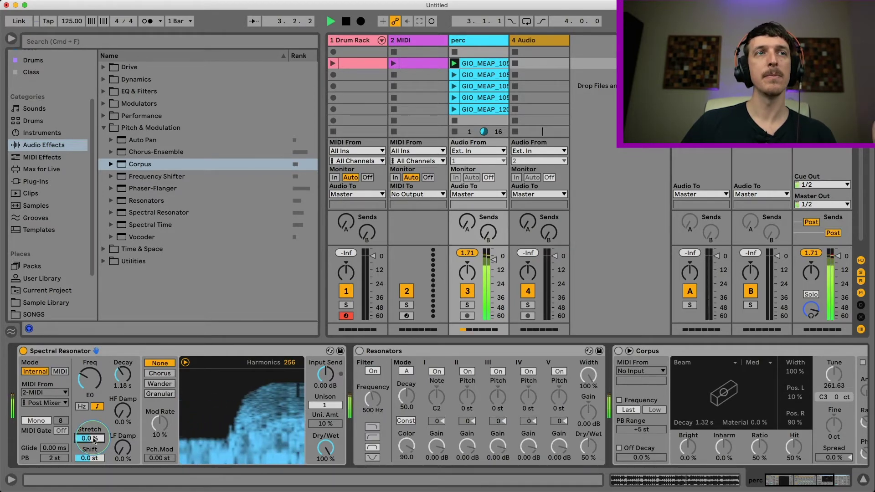
# - Set Spectral Resonator's Freq to F1 and try the Shift control during playback, returning Shift to 0 st
pyautogui.click(94, 459)
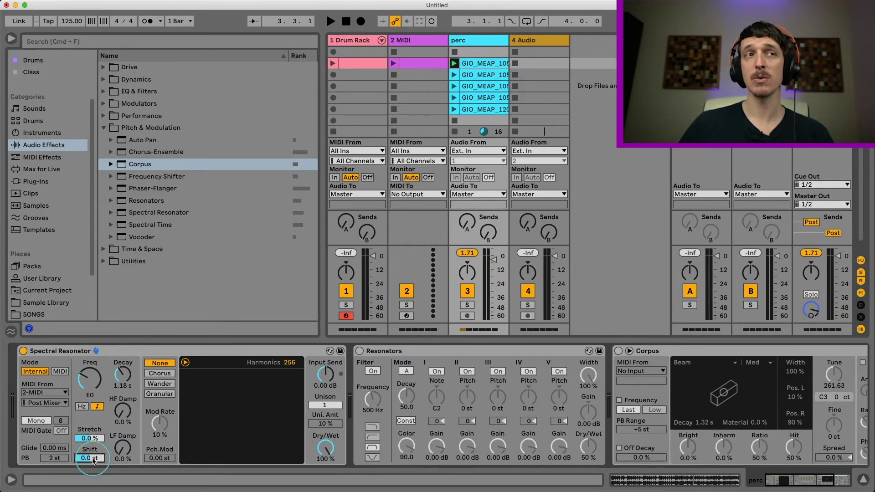
pyautogui.moveTo(93, 460); pyautogui.dragTo(93, 437)
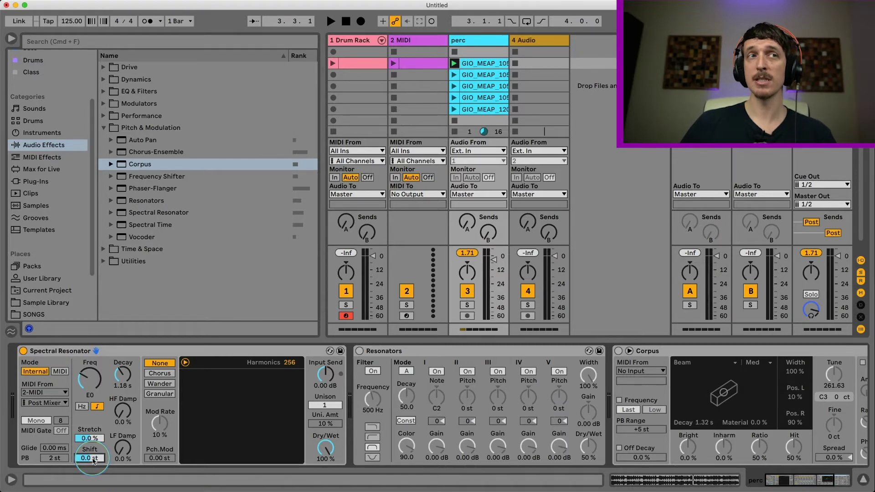
pyautogui.click(91, 386)
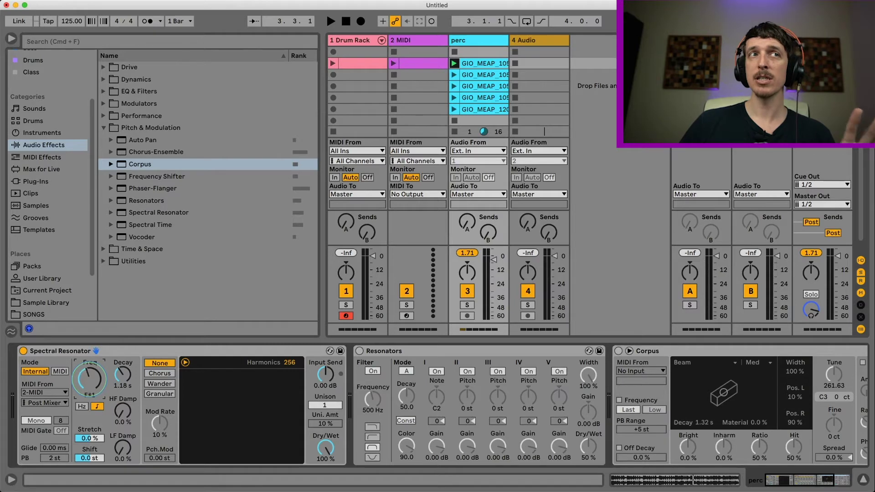
pyautogui.click(89, 458)
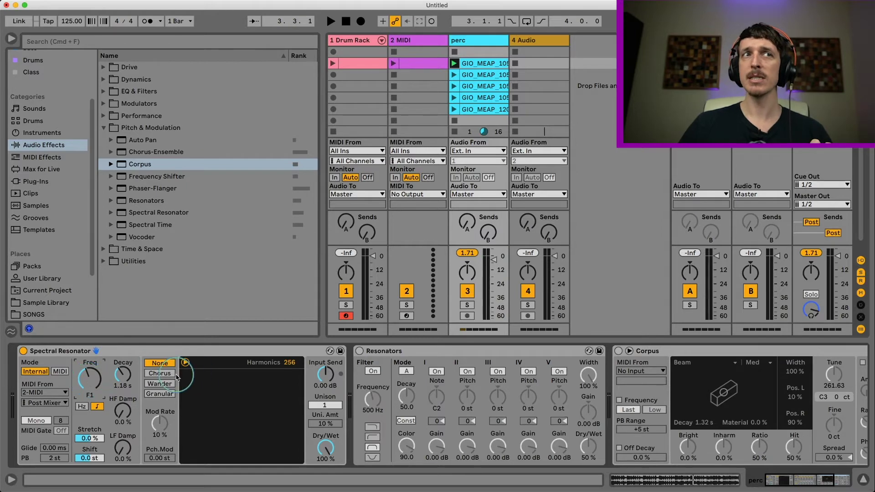
pyautogui.click(92, 459)
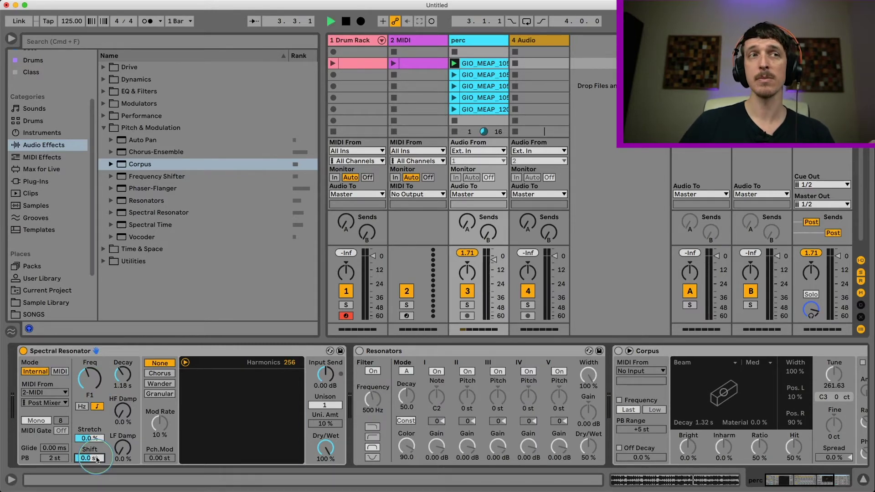
pyautogui.moveTo(96, 458); pyautogui.dragTo(97, 459)
pyautogui.press('space')
pyautogui.press('Delete')
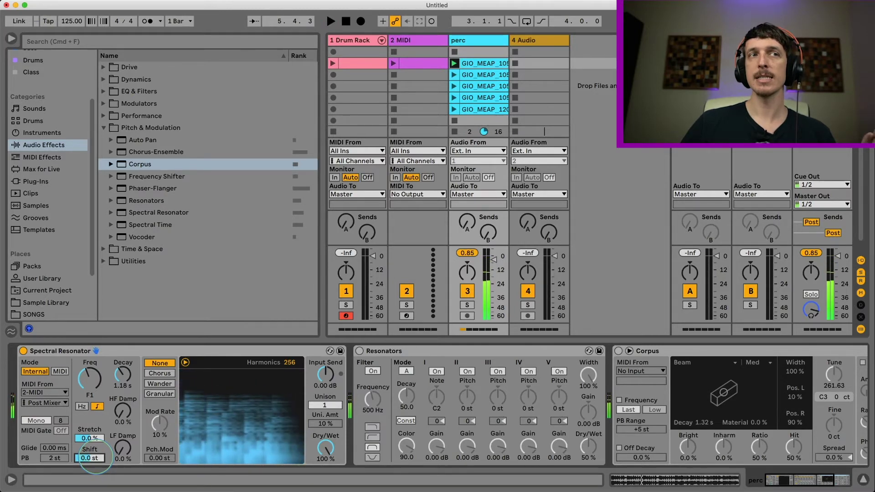
# - Raise Spectral Resonator's Freq to A1 and audition the percussion loop
pyautogui.moveTo(91, 372)
pyautogui.mouseDown()
pyautogui.moveTo(92, 360)
pyautogui.moveTo(89, 378)
pyautogui.mouseUp()
pyautogui.press('space')
pyautogui.press('space')
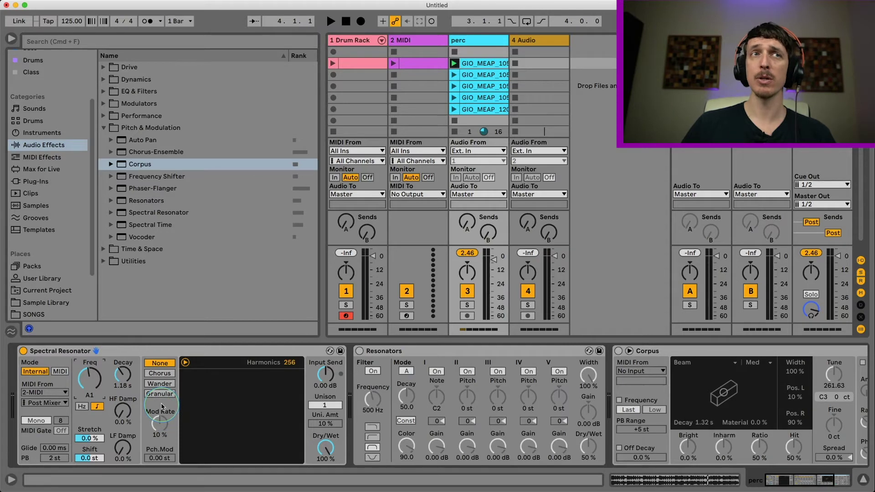
# - Switch the modulation type to Chorus and raise Mod Rate to 100% while the loop plays
pyautogui.click(167, 376)
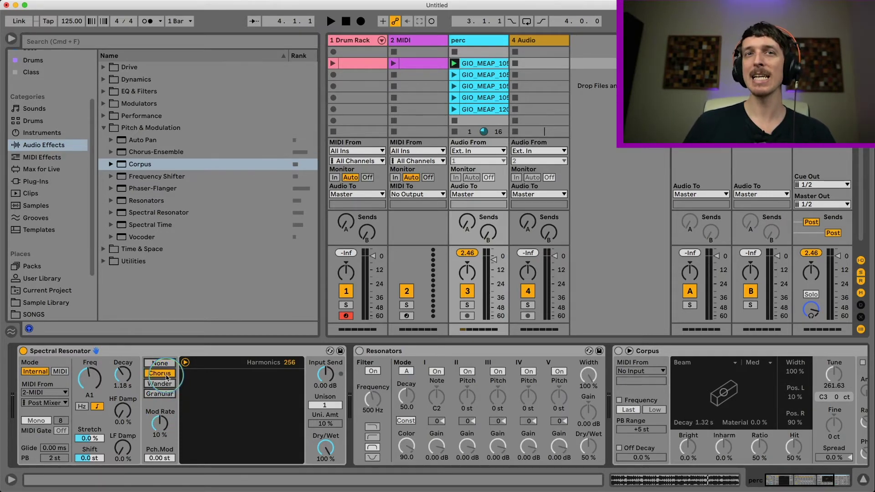
pyautogui.press('space')
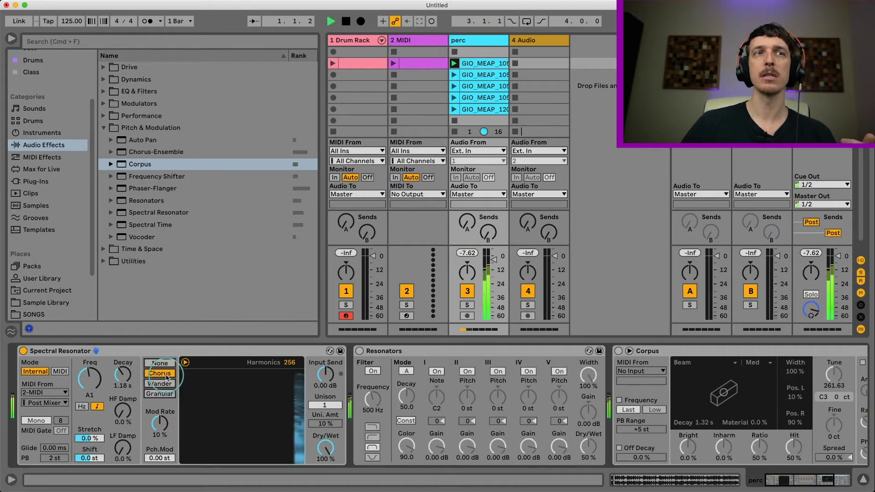
pyautogui.moveTo(158, 424); pyautogui.dragTo(159, 378)
pyautogui.press('space')
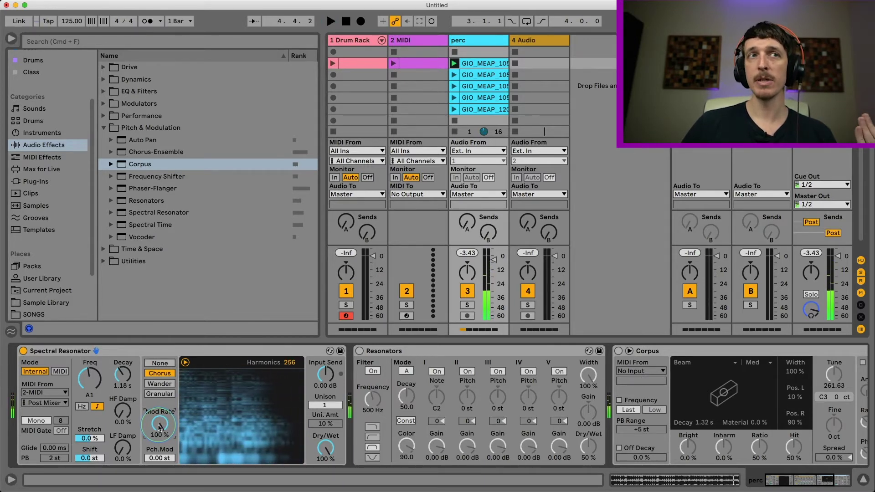
# - Try the Chorus modulation with Pch. Mod at 4 st during playback, and reduce Pch. Mod and Mod Rate to near zero
pyautogui.moveTo(159, 427)
pyautogui.mouseDown()
pyautogui.moveTo(157, 439)
pyautogui.moveTo(155, 431)
pyautogui.mouseUp()
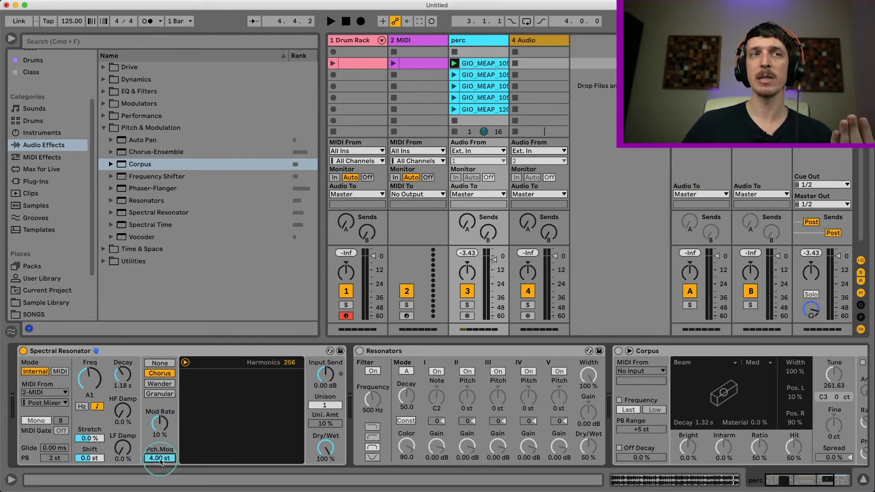
pyautogui.press('space')
pyautogui.moveTo(161, 424); pyautogui.dragTo(160, 410)
pyautogui.moveTo(159, 458); pyautogui.dragTo(163, 469)
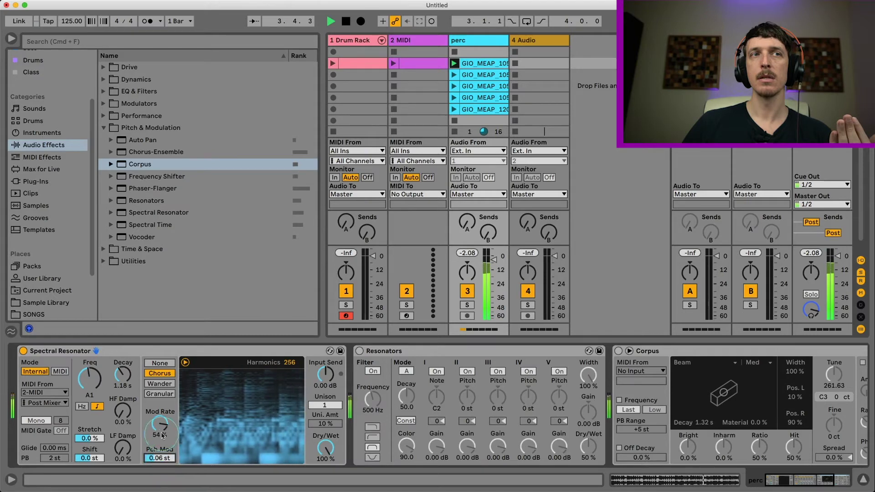
pyautogui.moveTo(162, 435); pyautogui.dragTo(162, 455)
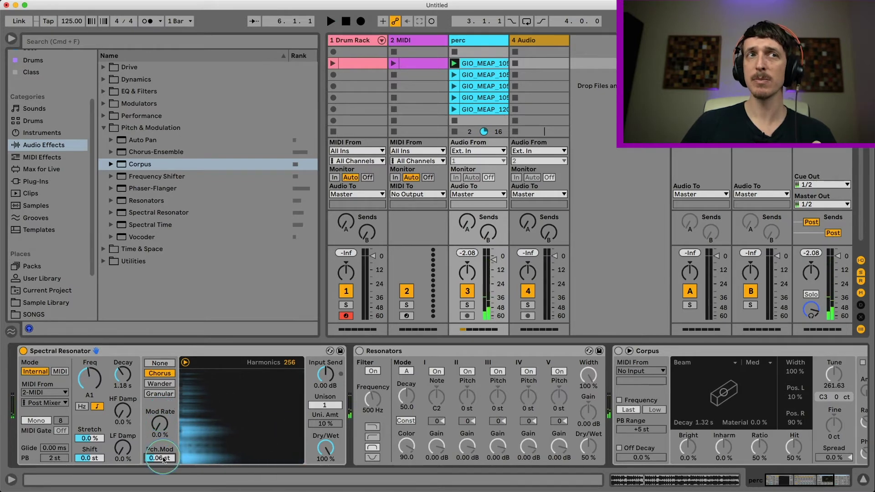
# - Switch the modulation type to Wander and audition the loop with Mod Rate at 1.8%
pyautogui.click(160, 387)
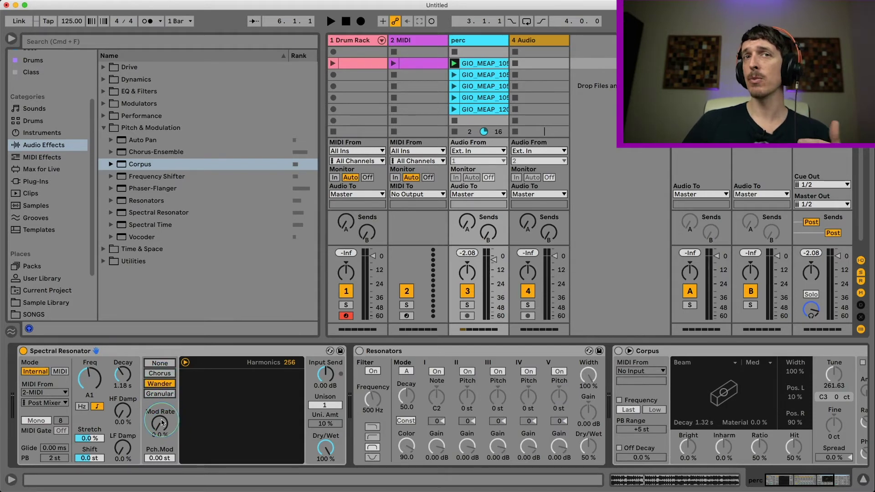
pyautogui.press('space')
pyautogui.moveTo(162, 423)
pyautogui.mouseDown()
pyautogui.moveTo(162, 363)
pyautogui.moveTo(163, 422)
pyautogui.mouseUp()
pyautogui.press('space')
# - Switch to Granular modulation and shape it during playback with Freq at C#3, Decay at 329 ms and Mod Rate at 16%
pyautogui.click(159, 393)
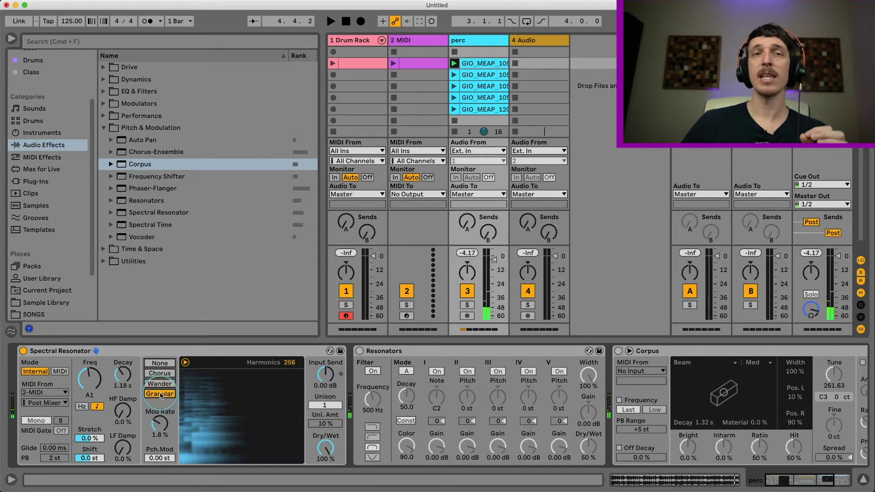
pyautogui.moveTo(163, 425); pyautogui.dragTo(162, 419)
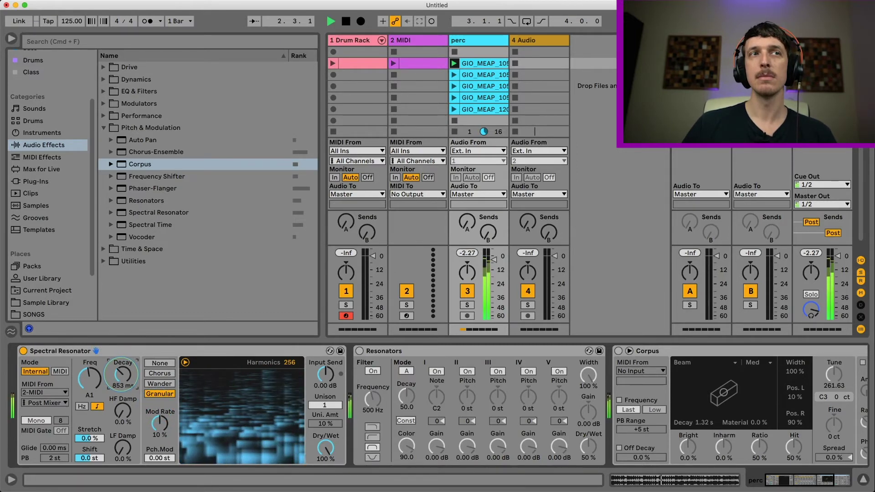
pyautogui.moveTo(90, 378); pyautogui.dragTo(89, 364)
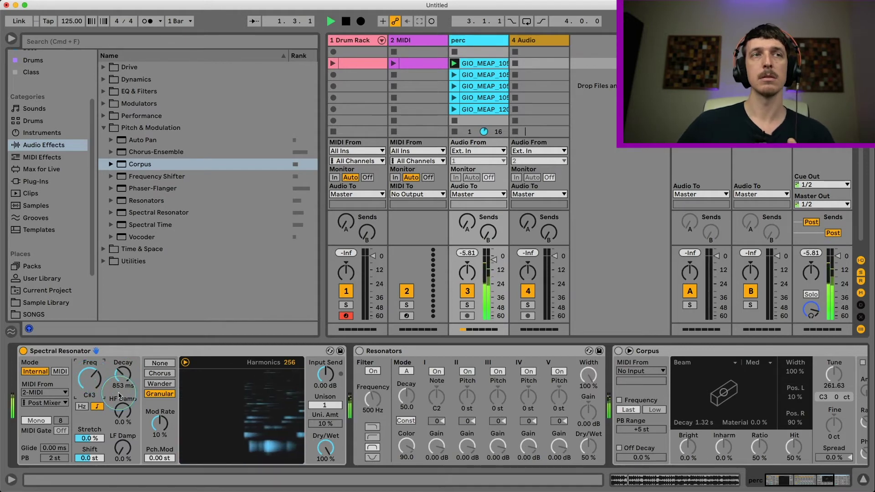
pyautogui.moveTo(120, 395); pyautogui.dragTo(120, 379)
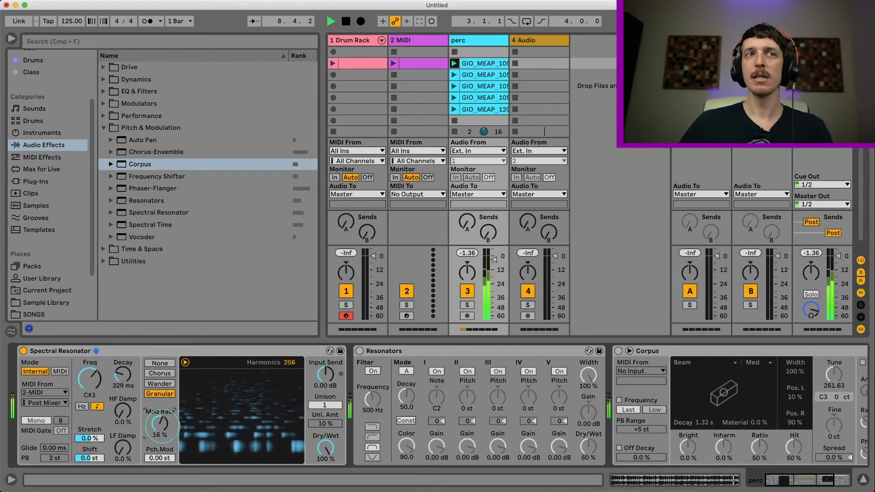
pyautogui.press('space')
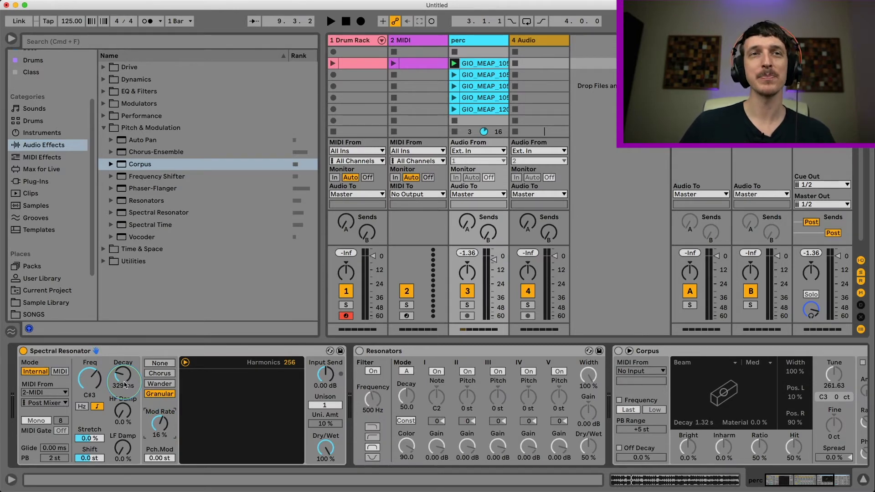
# - Lengthen the Decay to 2.05 s and sweep Harmonics down to 1 during playback, restoring Harmonics to 256
pyautogui.click(292, 364)
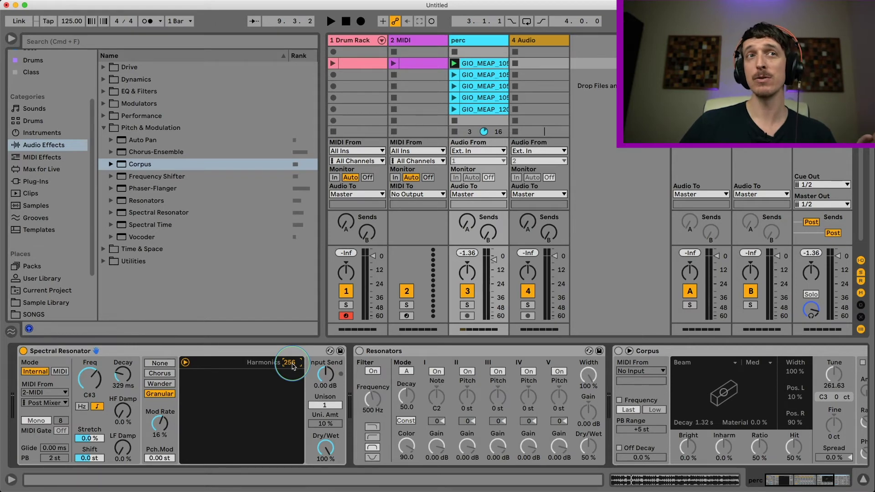
pyautogui.press('space')
pyautogui.moveTo(123, 374); pyautogui.dragTo(123, 363)
pyautogui.moveTo(290, 363); pyautogui.dragTo(290, 374)
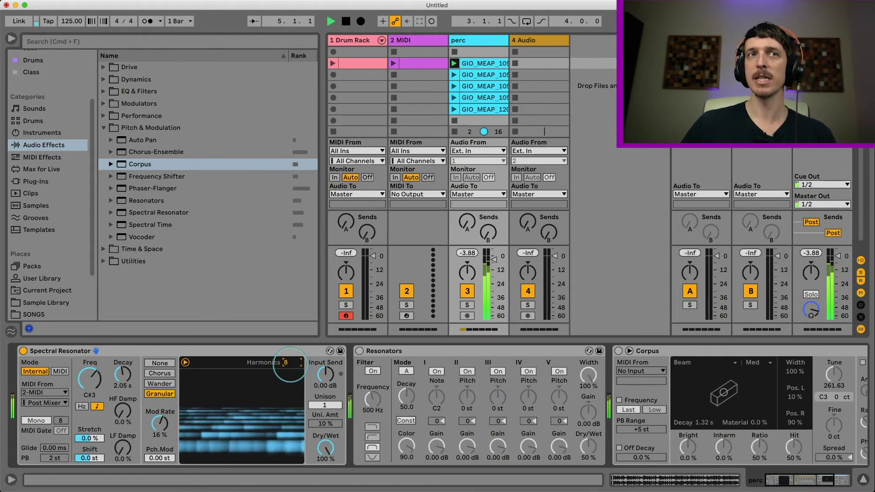
pyautogui.moveTo(290, 363); pyautogui.dragTo(290, 378)
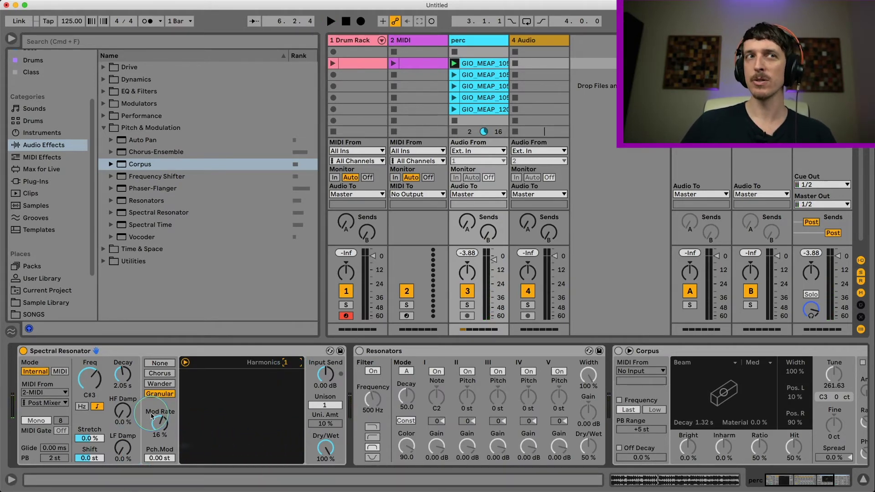
pyautogui.click(90, 438)
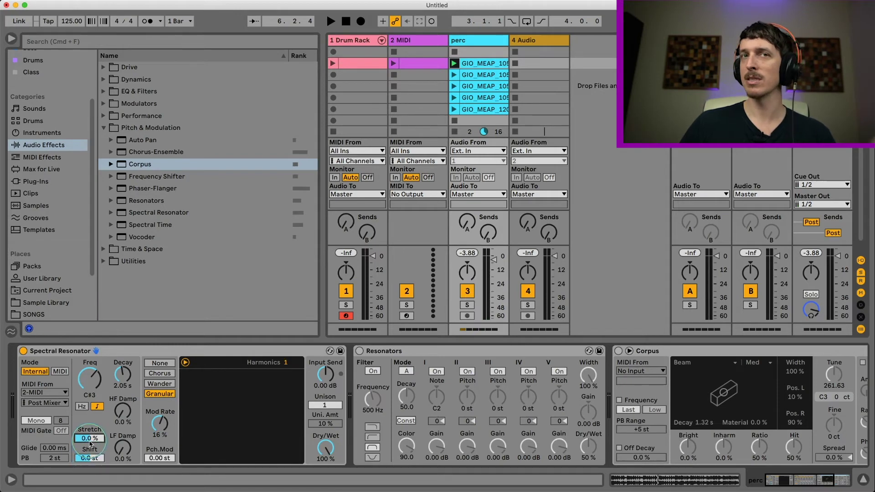
pyautogui.click(279, 367)
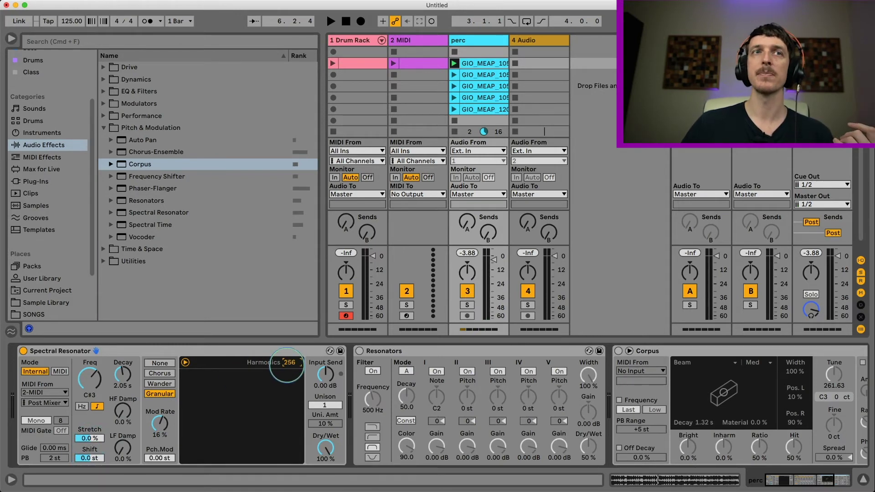
pyautogui.press('space')
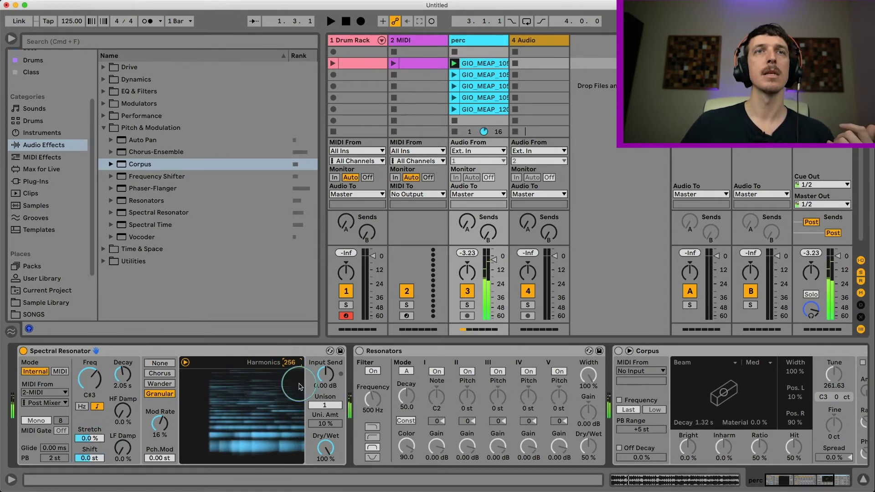
# - Raise Unison to 8 voices and set Uni. Amt to 2.3% while auditioning the loop
pyautogui.click(324, 382)
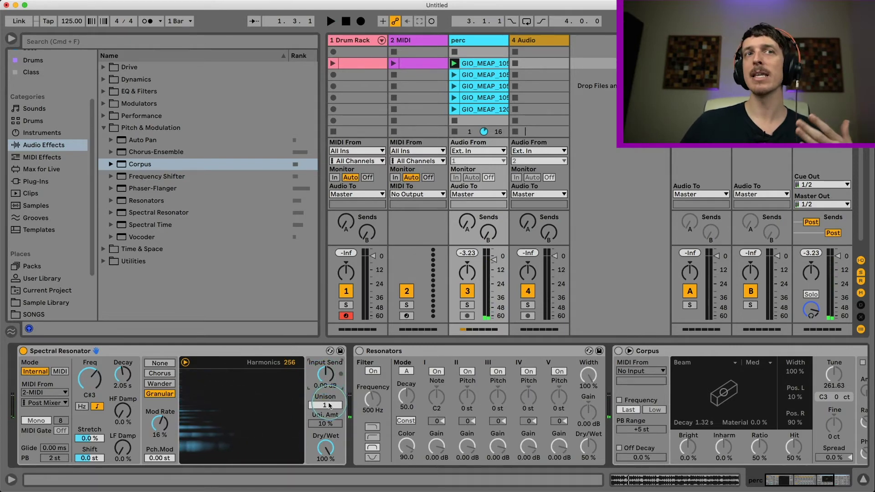
pyautogui.click(329, 405)
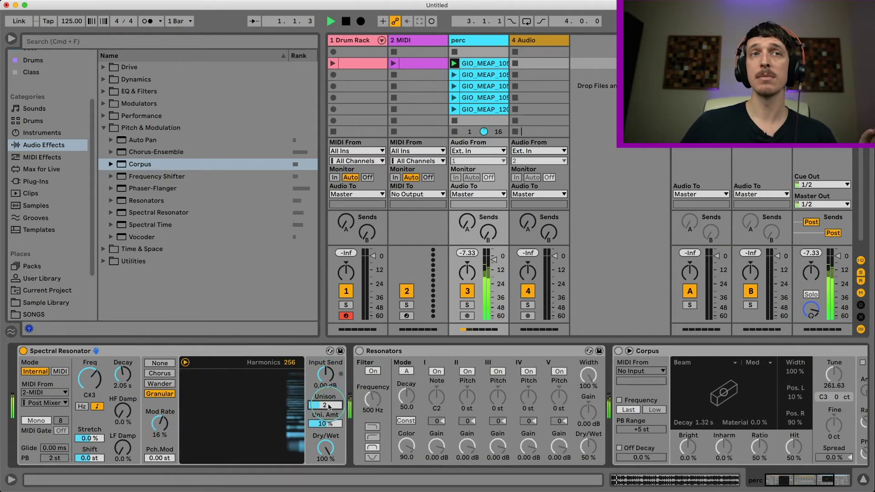
pyautogui.click(328, 424)
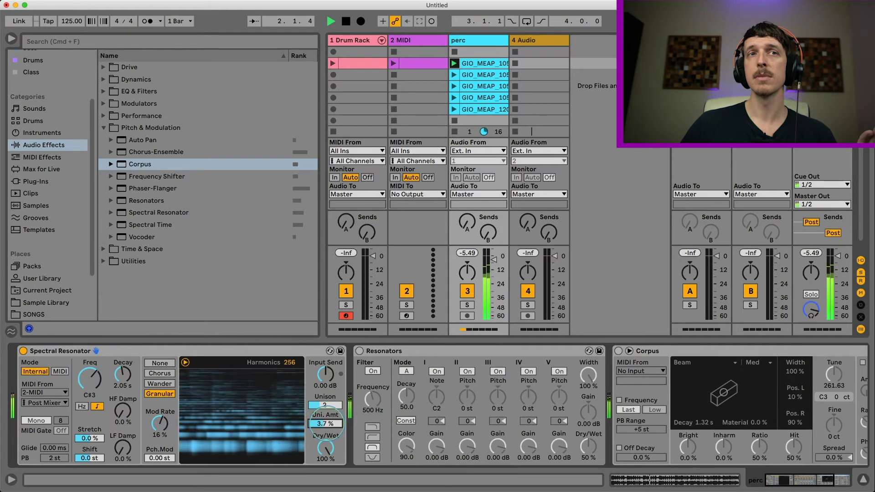
pyautogui.moveTo(329, 405); pyautogui.dragTo(332, 406)
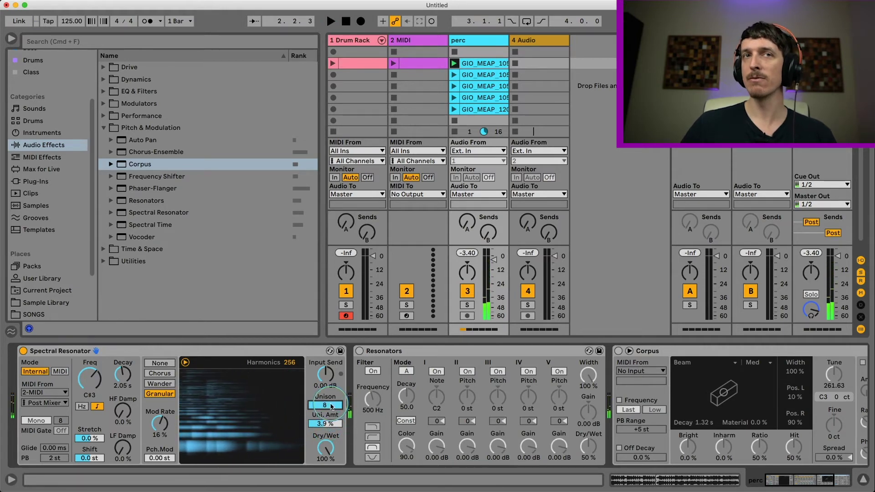
pyautogui.press('space')
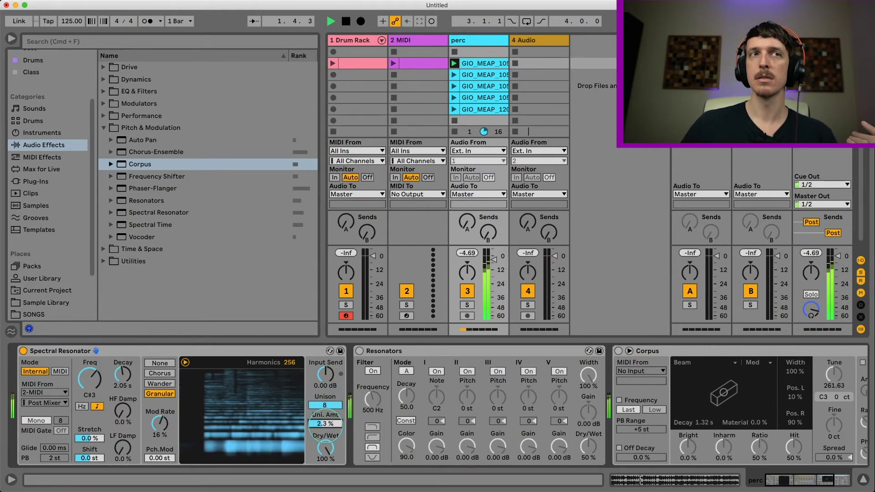
# - Audition Chorus modulation with the Decay shortened to 742 ms and Unison reduced to 2, and stop playback
pyautogui.click(171, 373)
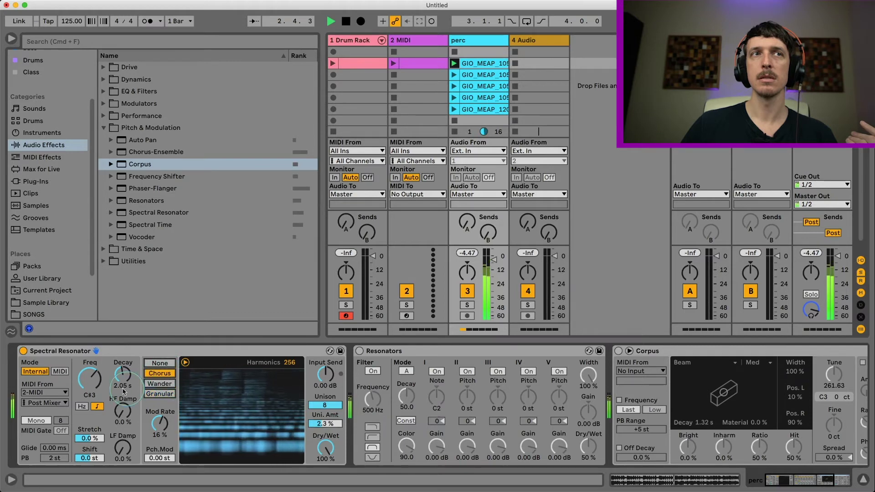
pyautogui.moveTo(122, 375); pyautogui.dragTo(122, 386)
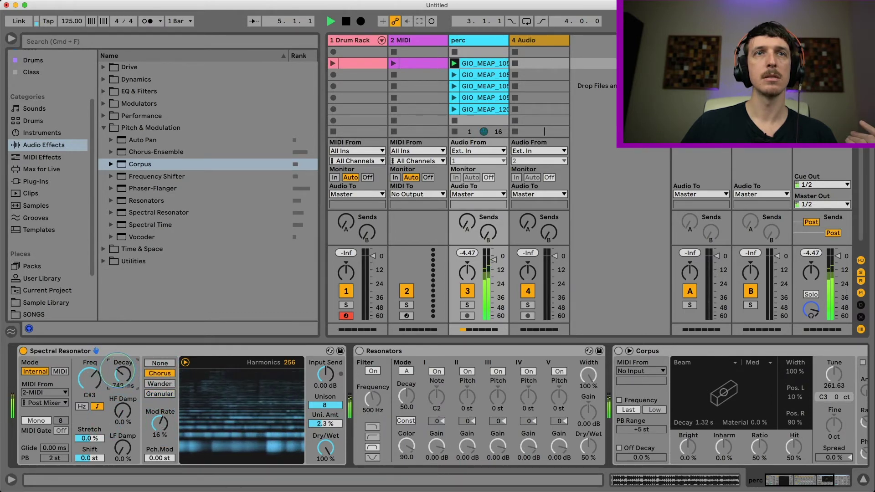
pyautogui.moveTo(327, 403); pyautogui.dragTo(329, 406)
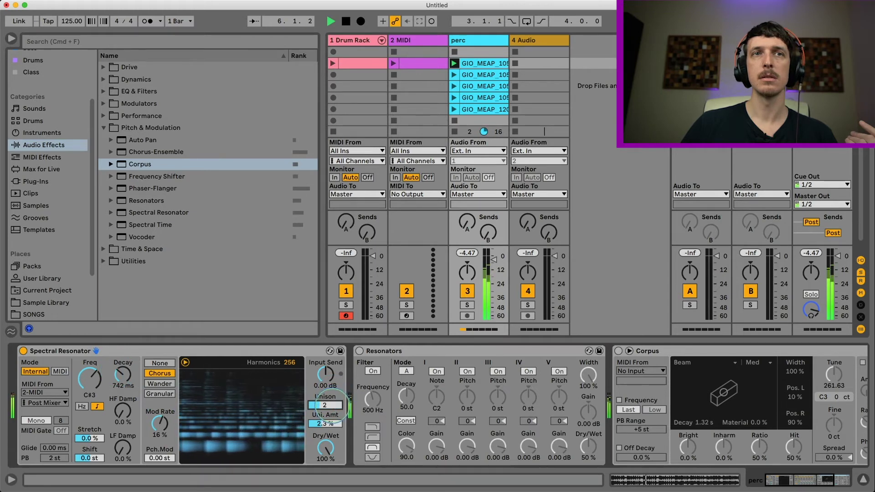
pyautogui.press('space')
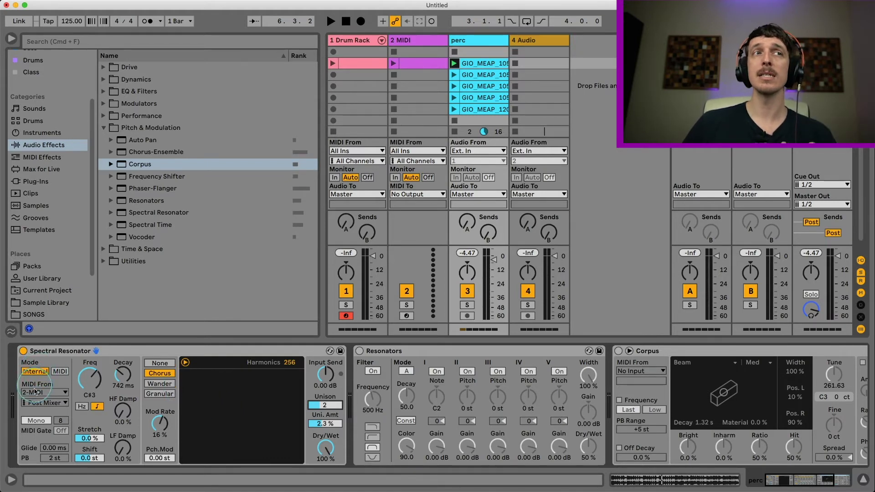
# - Switch Spectral Resonator from Internal to MIDI mode
pyautogui.click(58, 373)
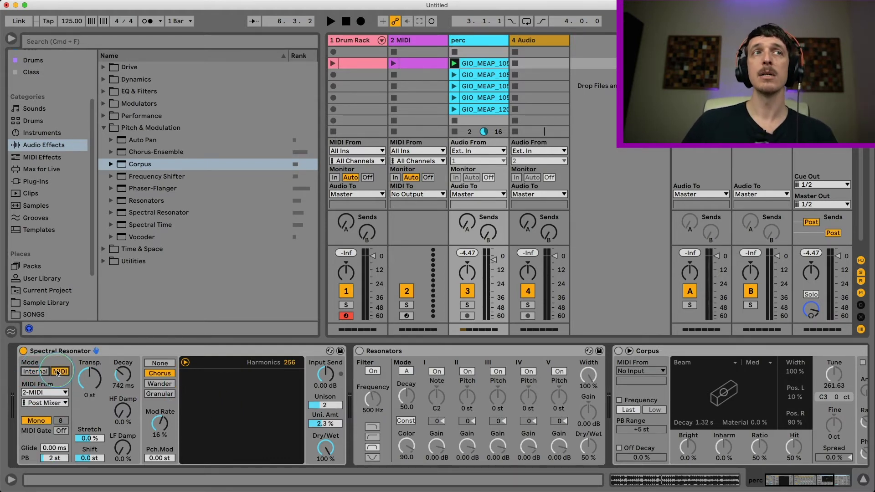
# - Return Spectral Resonator to Internal mode and audition the percussion loop with Chorus and Granular modulation
pyautogui.click(35, 371)
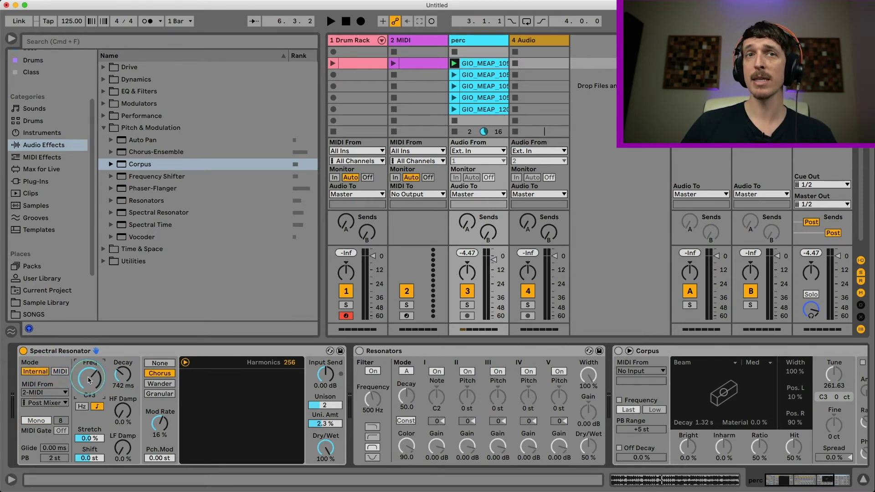
pyautogui.press('space')
pyautogui.press('space')
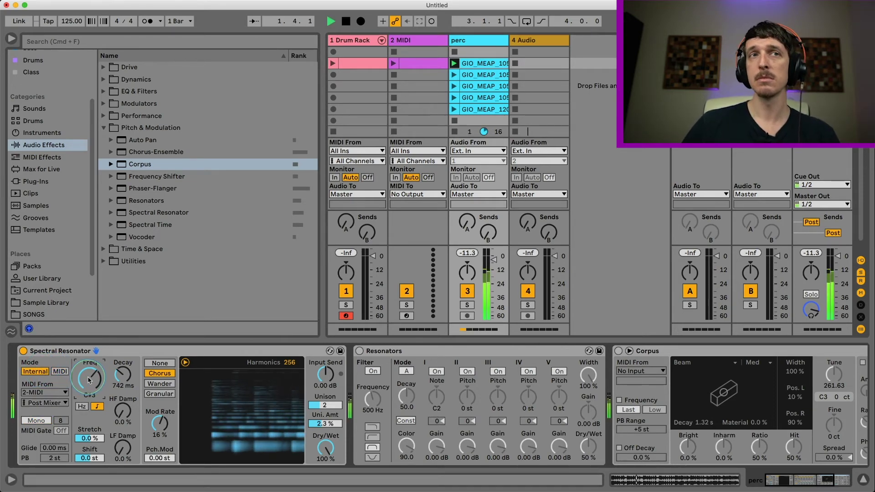
pyautogui.click(159, 394)
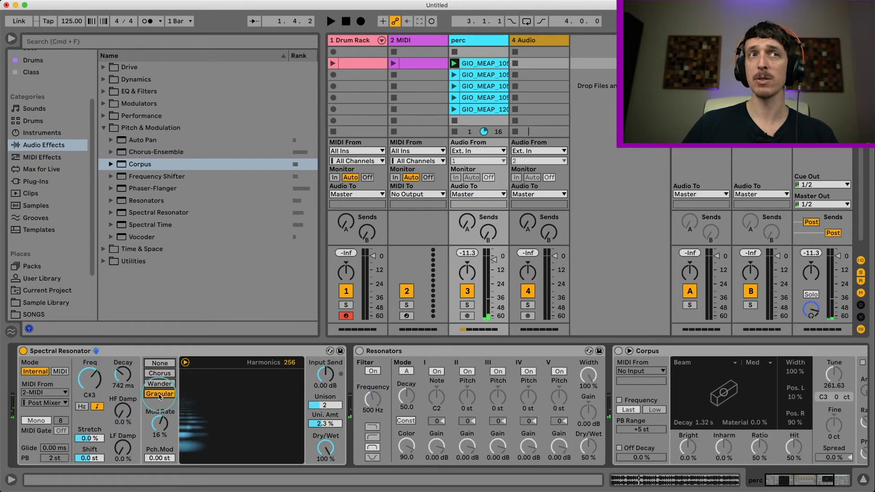
pyautogui.press('space')
pyautogui.press('space')
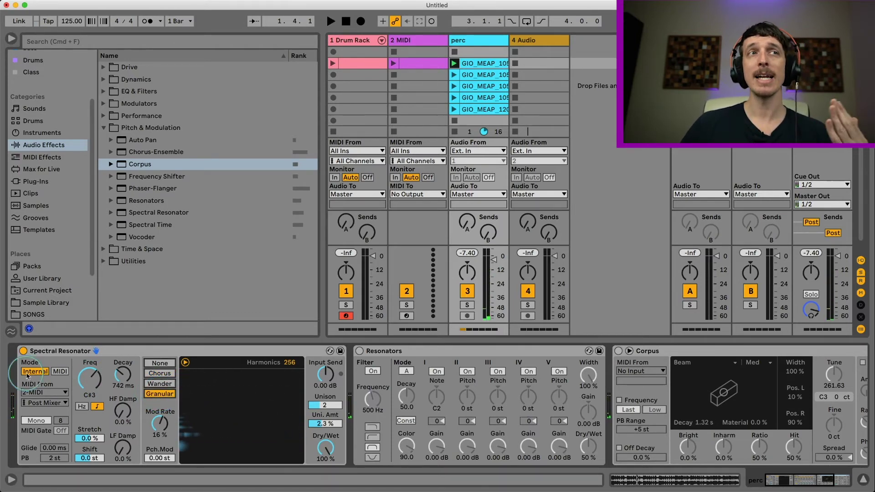
# - Compare Spectral Resonator's MIDI and Internal modes by alternating between them, finishing in MIDI mode
pyautogui.click(58, 372)
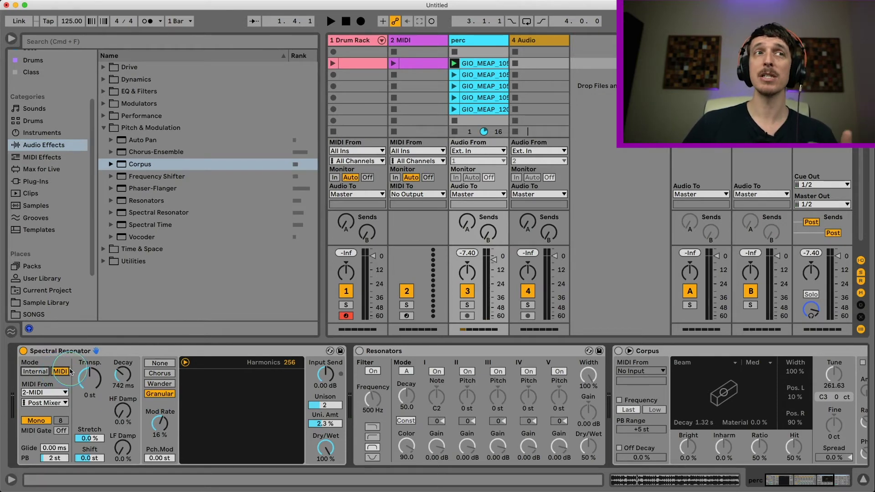
pyautogui.click(35, 371)
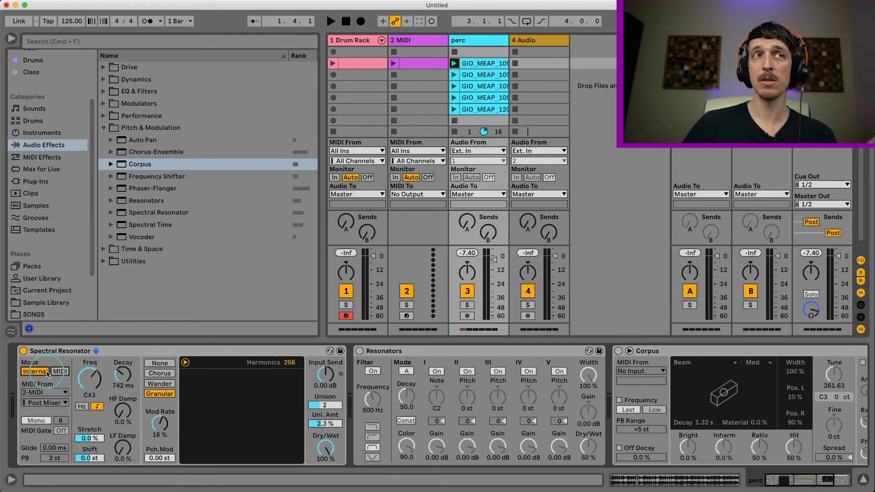
pyautogui.click(57, 372)
pyautogui.click(35, 371)
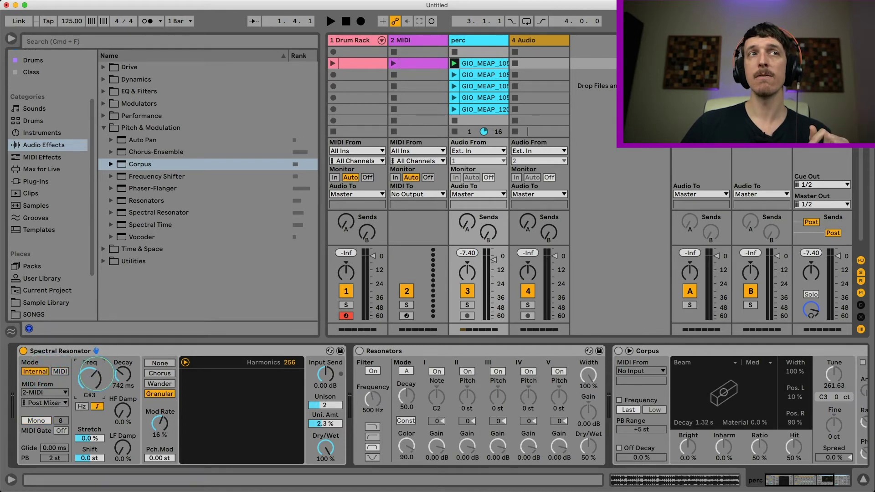
pyautogui.click(60, 371)
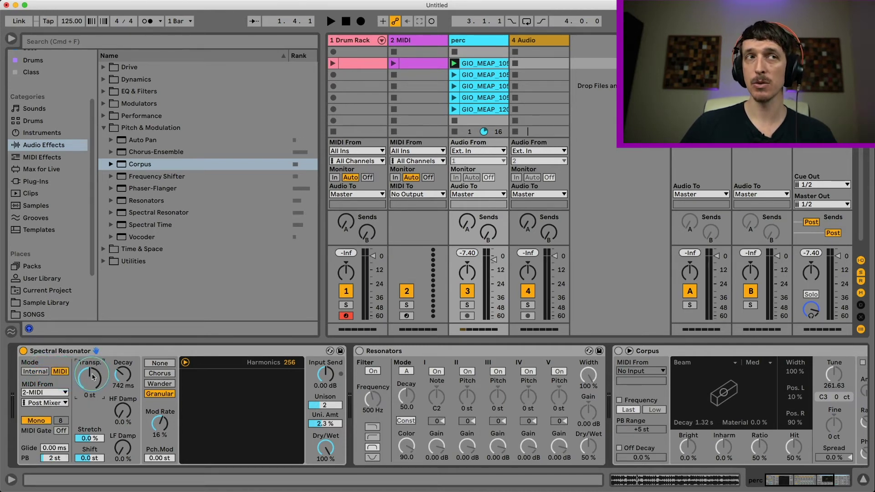
# - Launch the clip on the 2 MIDI track to drive the resonator, and show the perc track's devices
pyautogui.click(418, 64)
pyautogui.click(394, 63)
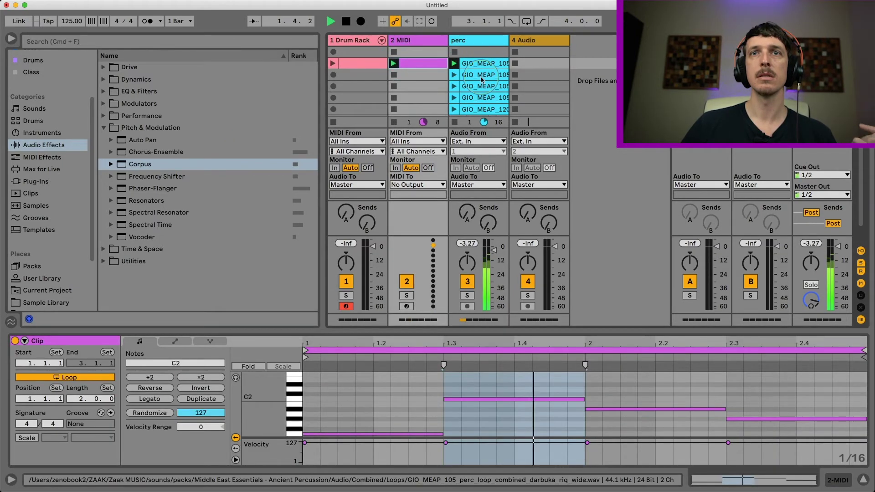
pyautogui.click(481, 39)
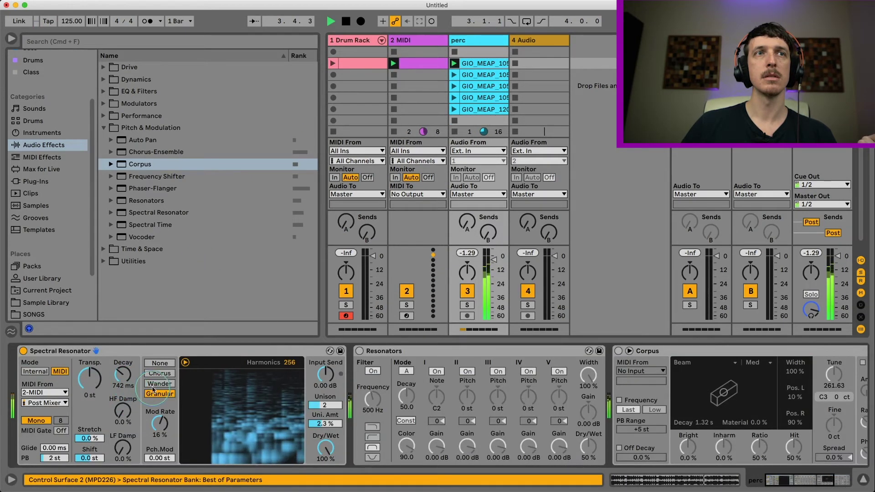
# - Set Spectral Resonator to no modulation with a 220 ms Decay and a 12 st transposition
pyautogui.click(155, 364)
pyautogui.moveTo(122, 374); pyautogui.dragTo(123, 392)
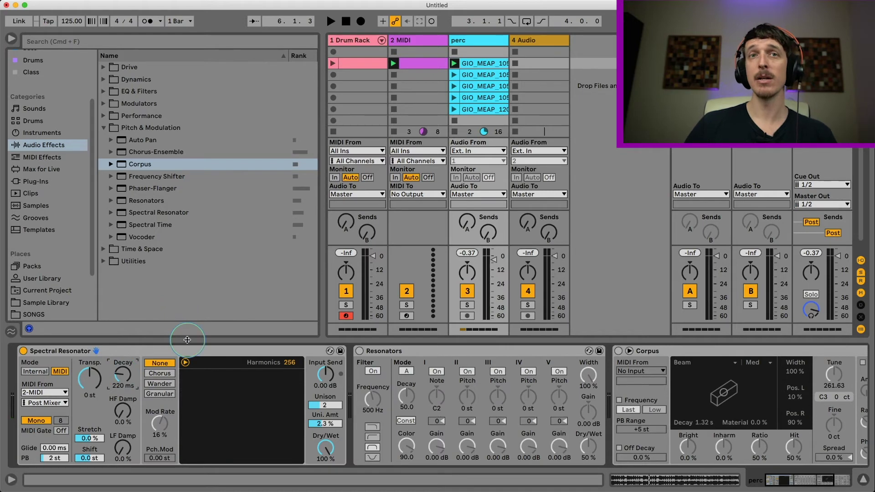
pyautogui.click(92, 381)
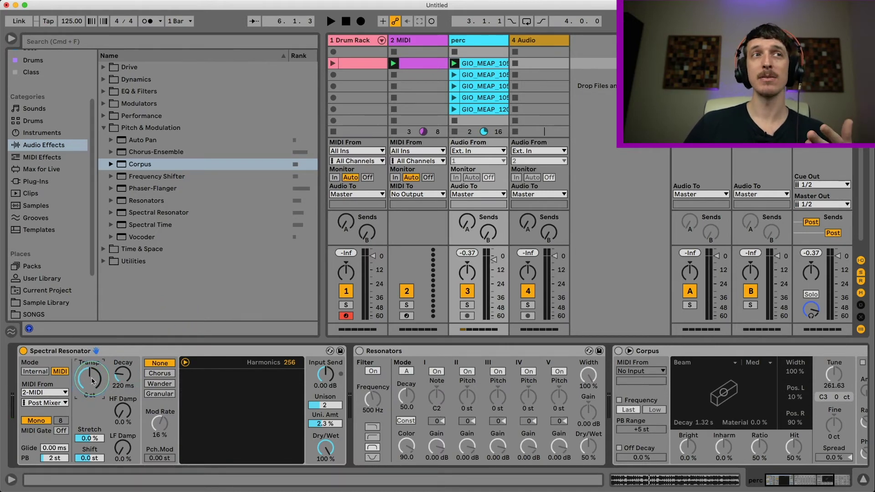
pyautogui.moveTo(91, 381); pyautogui.dragTo(91, 368)
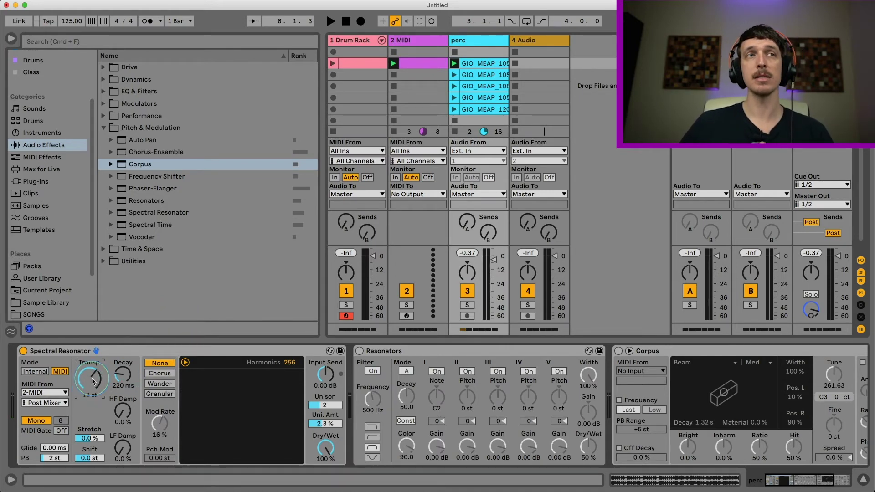
# - Play the transposed loop with the Decay lengthened to 742 ms and Granular modulation selected
pyautogui.press('space')
pyautogui.click(123, 379)
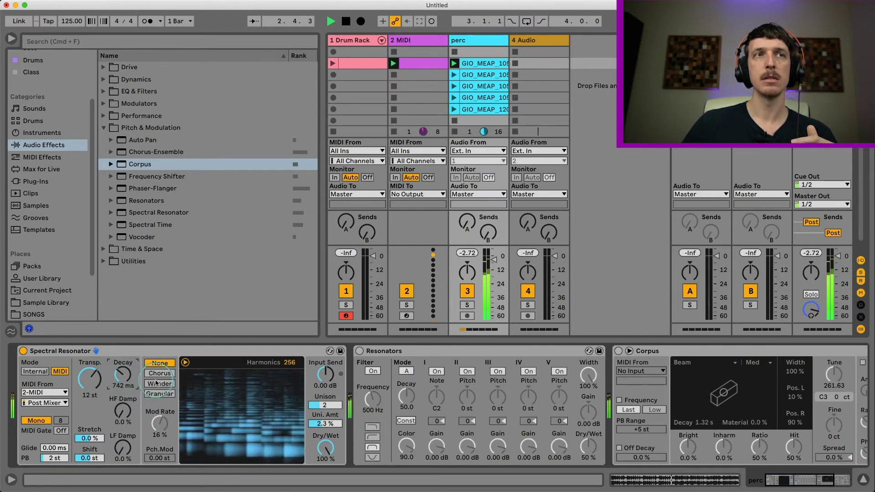
pyautogui.click(150, 394)
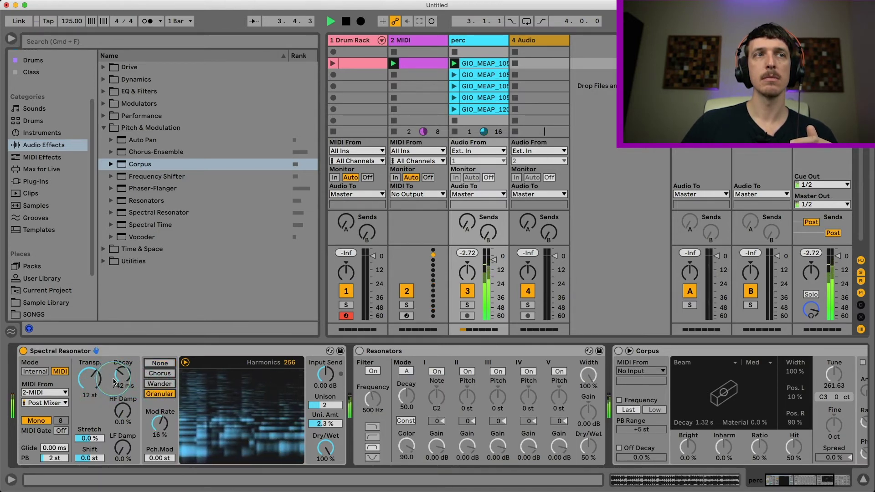
# - Switch to Chorus modulation with Mod Rate at 2.8%, HF Damp at 26% and Decay at 3.01 s, and stop playback
pyautogui.click(156, 374)
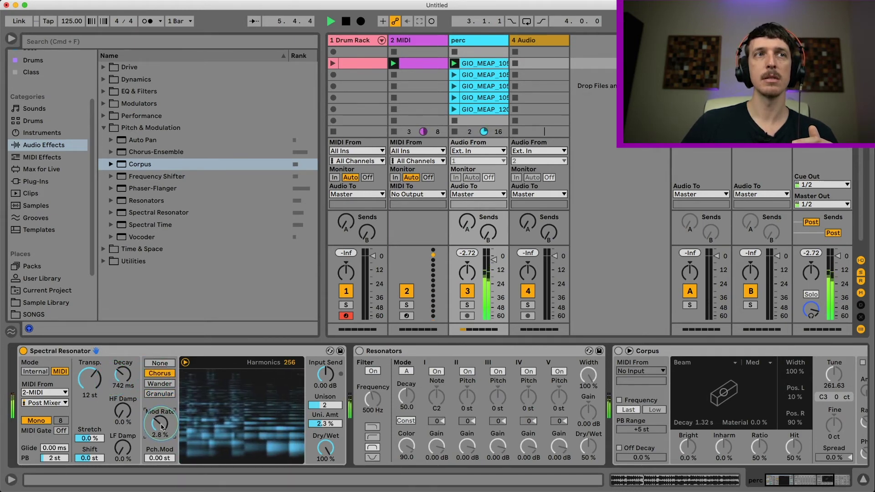
pyautogui.moveTo(122, 411); pyautogui.dragTo(123, 351)
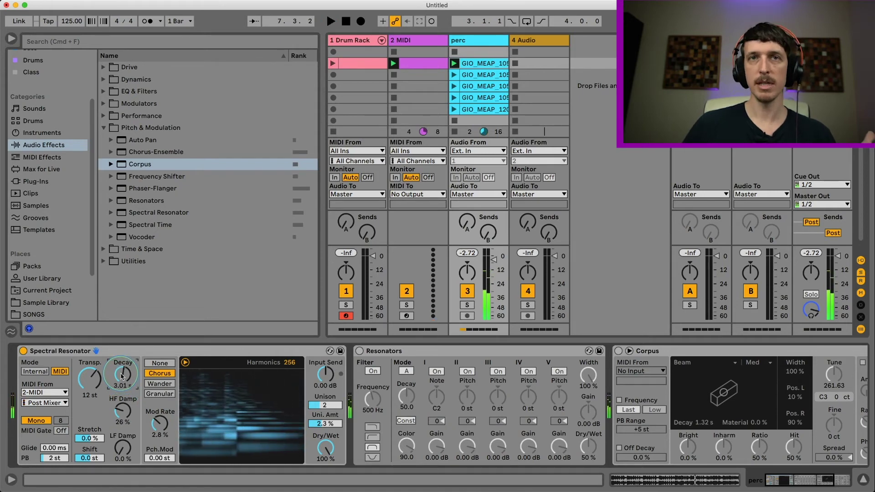
# - Change the resonator from Mono to Poly and audition the MIDI-driven loop, shortening the Decay to 1.25 s
pyautogui.click(47, 422)
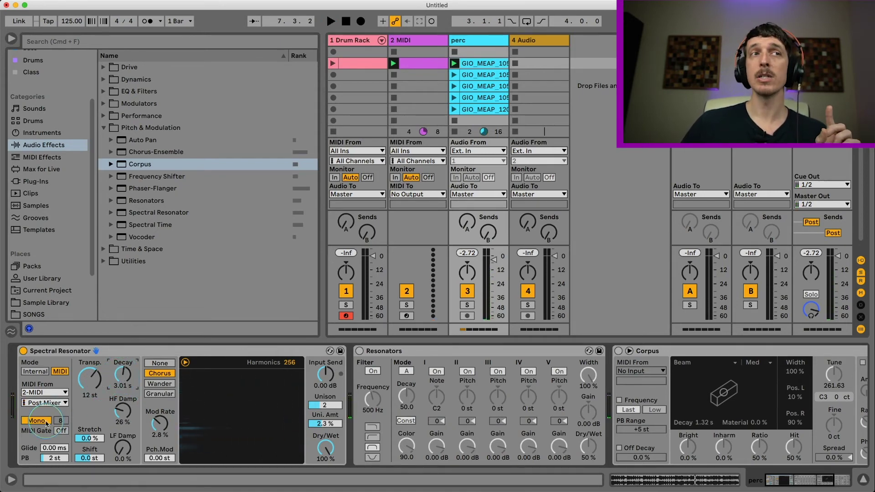
pyautogui.click(47, 422)
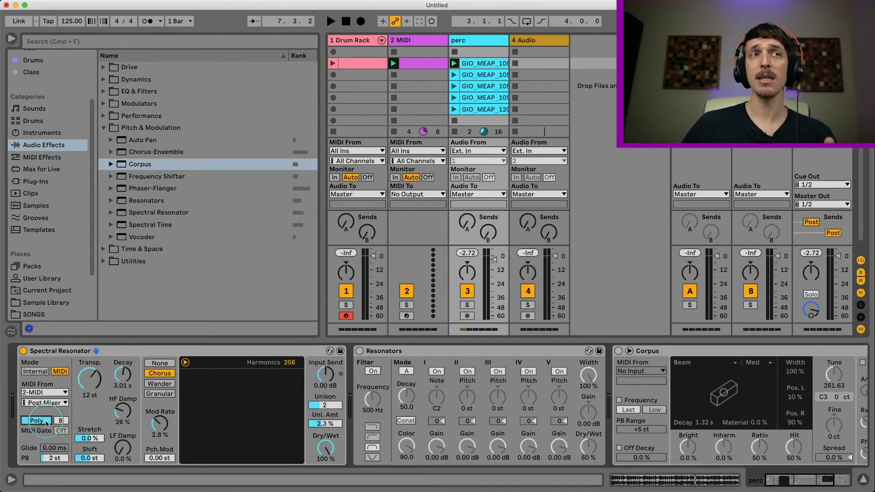
pyautogui.press('space')
pyautogui.click(122, 375)
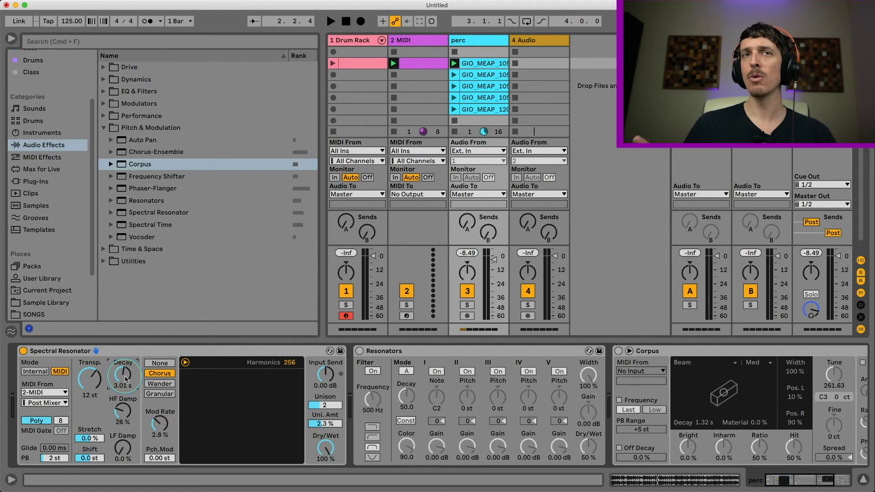
pyautogui.press('space')
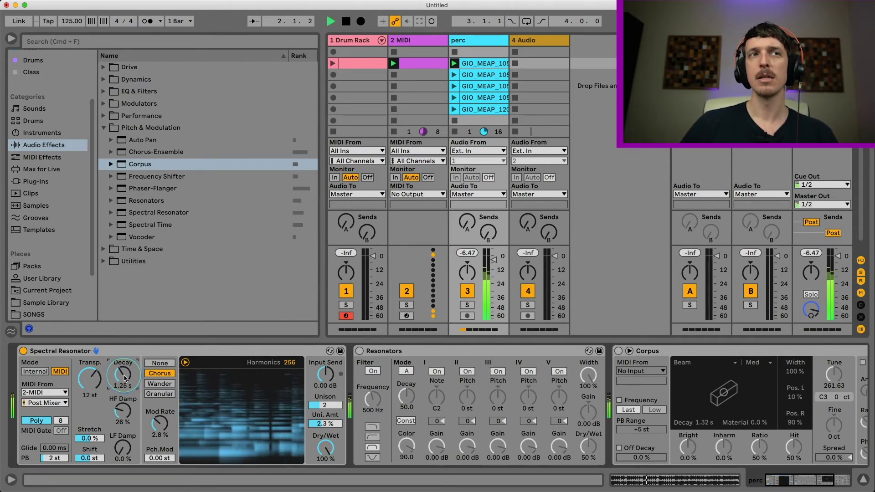
# - Compare Mono with Poly during playback, return to Poly, and lower HF Damp to 0%
pyautogui.click(37, 420)
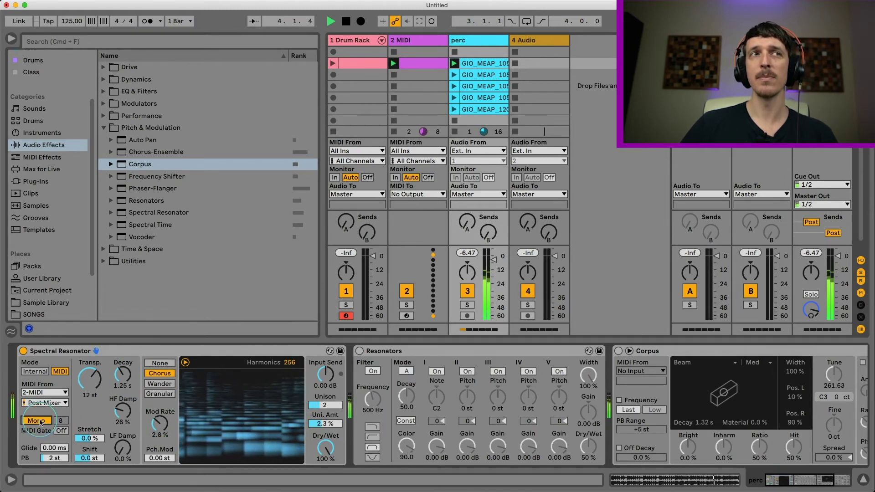
pyautogui.click(40, 421)
pyautogui.moveTo(120, 411); pyautogui.dragTo(120, 412)
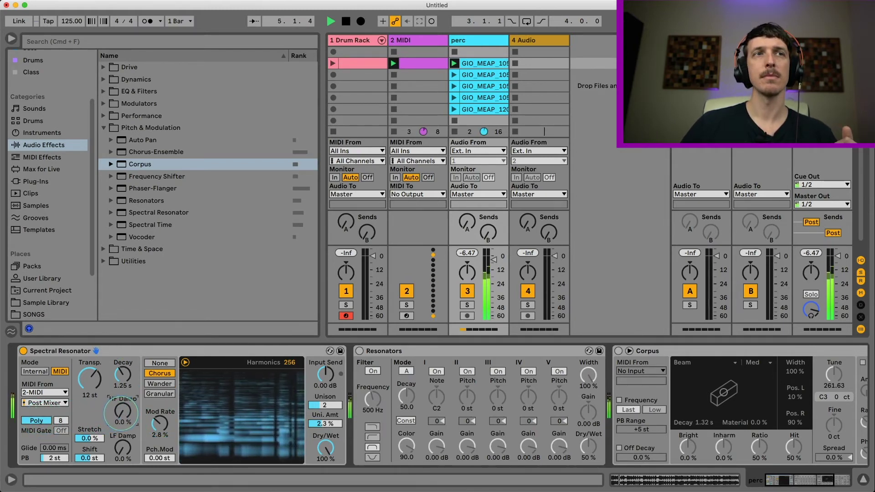
# - Audition Granular modulation with Mod Rate raised to 8.9%, and stop playback
pyautogui.click(159, 394)
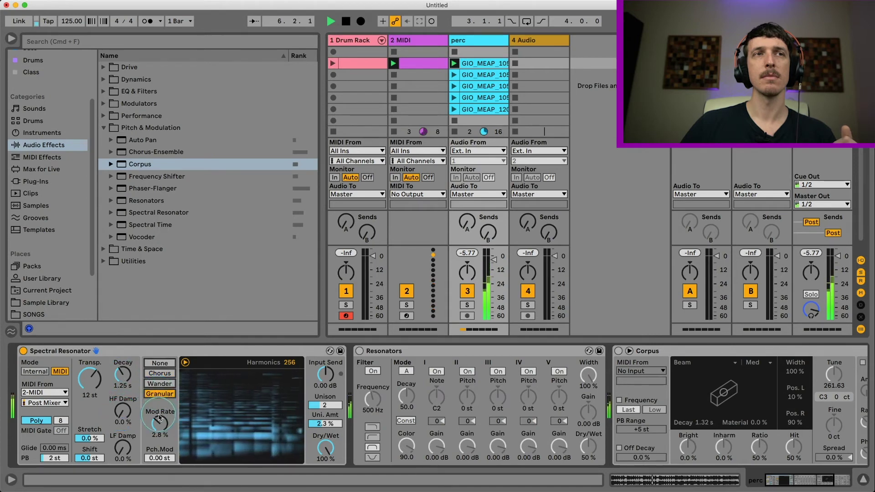
pyautogui.click(159, 417)
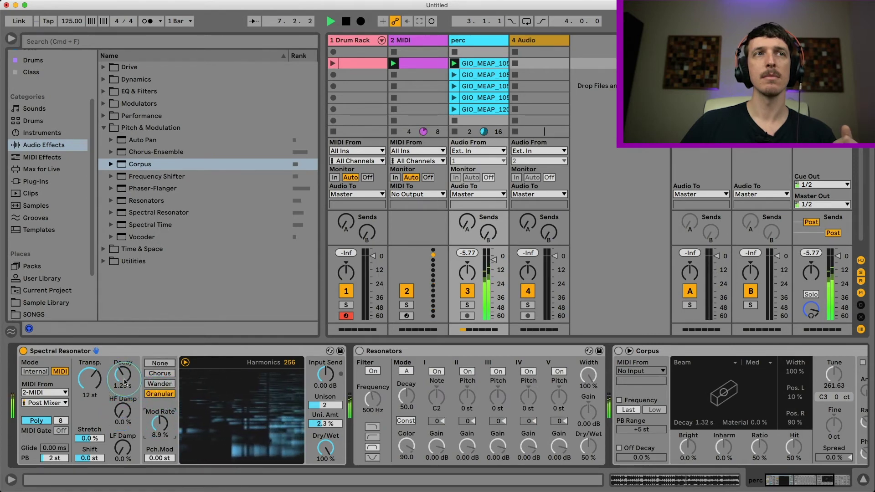
pyautogui.click(197, 316)
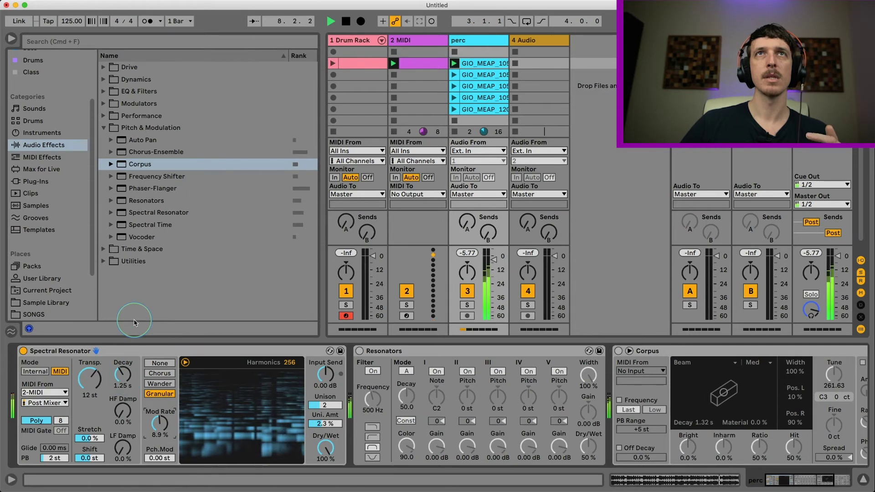
pyautogui.click(492, 80)
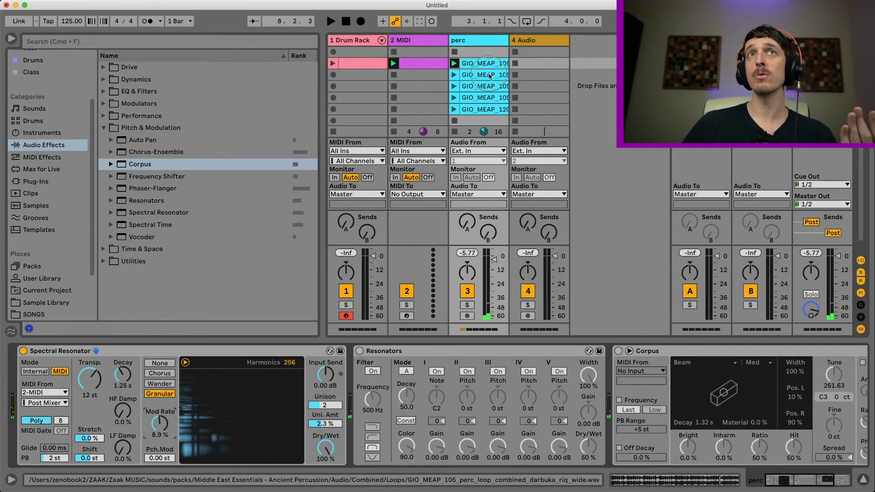
# - Audition the second and fourth percussion loops on the perc track through the resonator
pyautogui.click(475, 79)
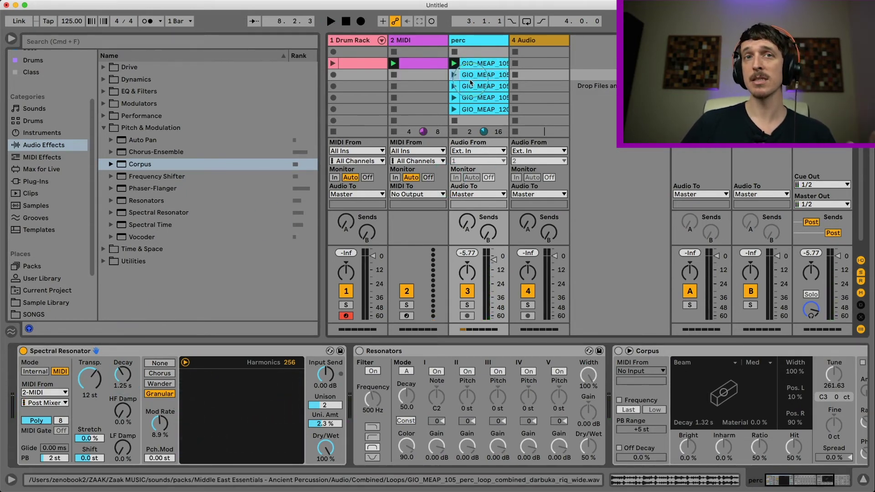
pyautogui.click(455, 75)
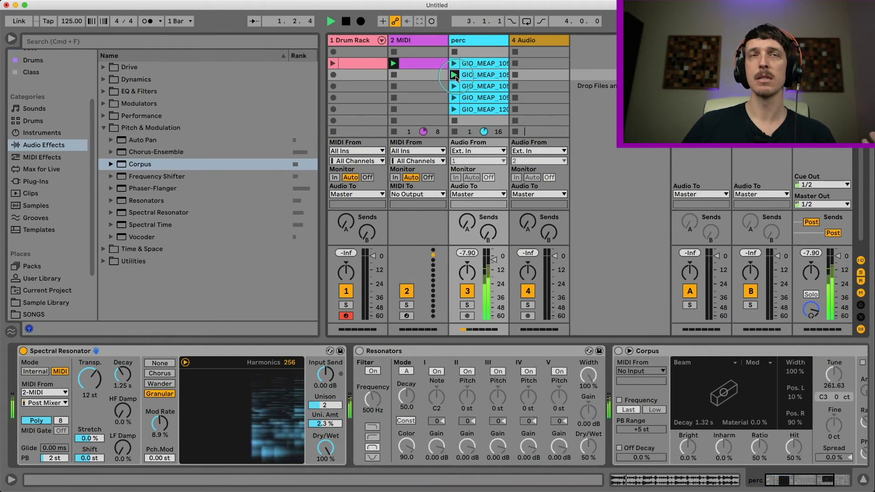
pyautogui.click(454, 98)
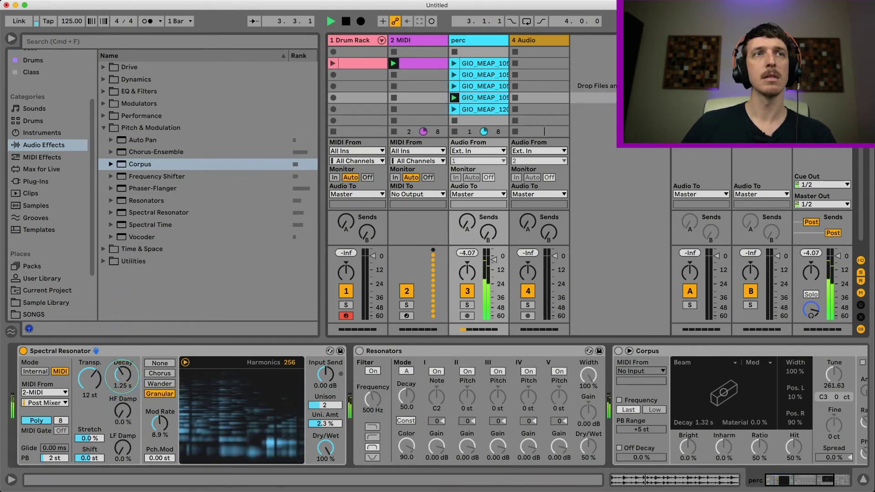
# - Try a 1.58 s Decay, turn modulation off, and set Decay to 974 ms and HF Damp to 13%
pyautogui.moveTo(122, 374); pyautogui.dragTo(122, 376)
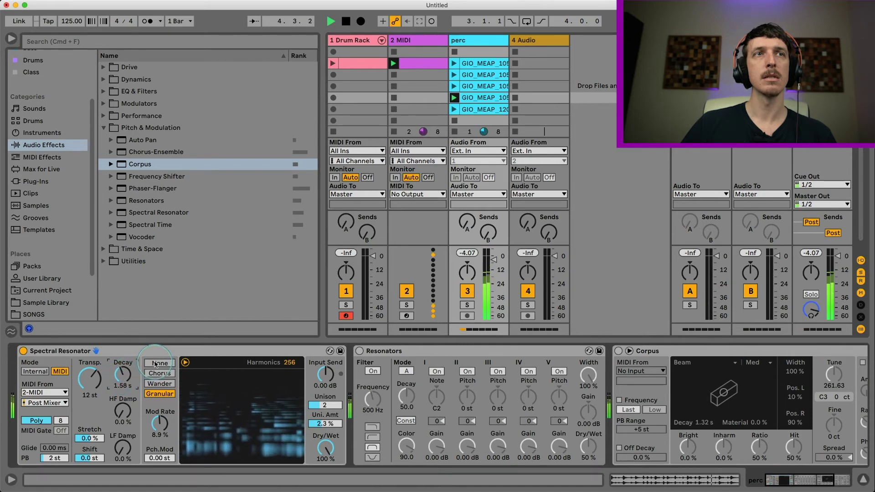
pyautogui.click(160, 363)
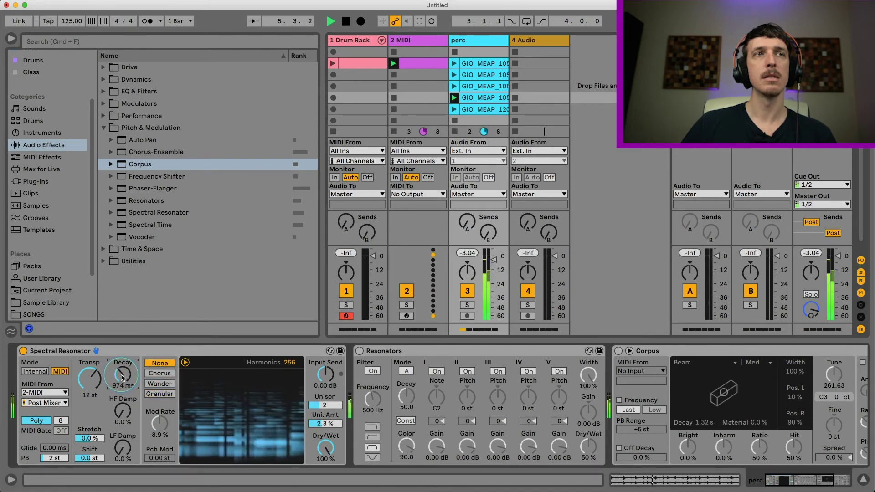
pyautogui.click(122, 411)
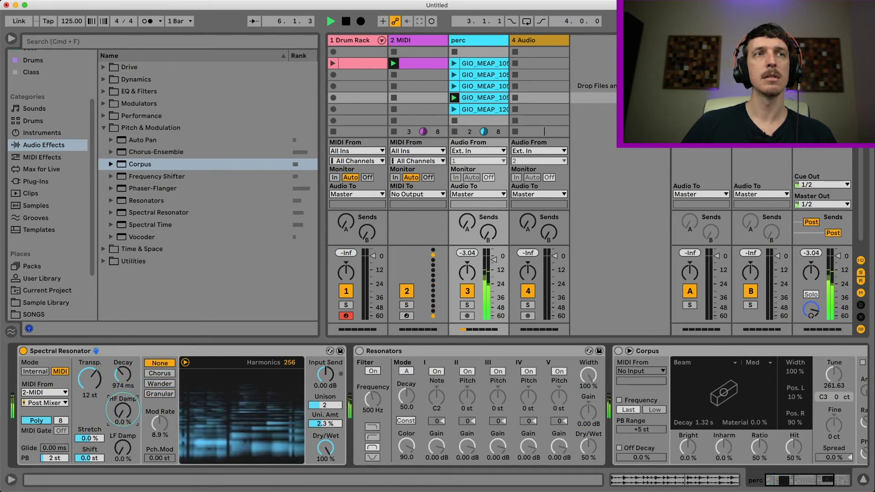
# - Launch the GIO_MEAP_120 percussion loop and raise the Decay to 1.58 s and Unison to 4
pyautogui.click(454, 110)
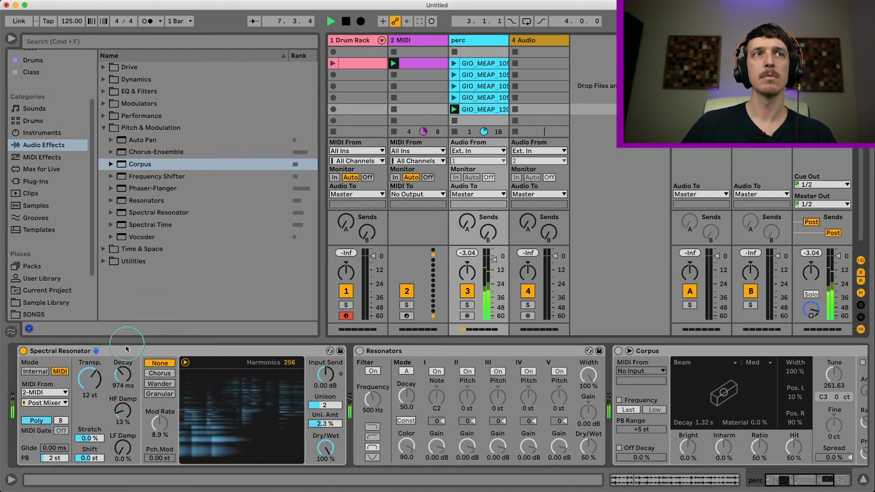
pyautogui.moveTo(122, 377); pyautogui.dragTo(122, 371)
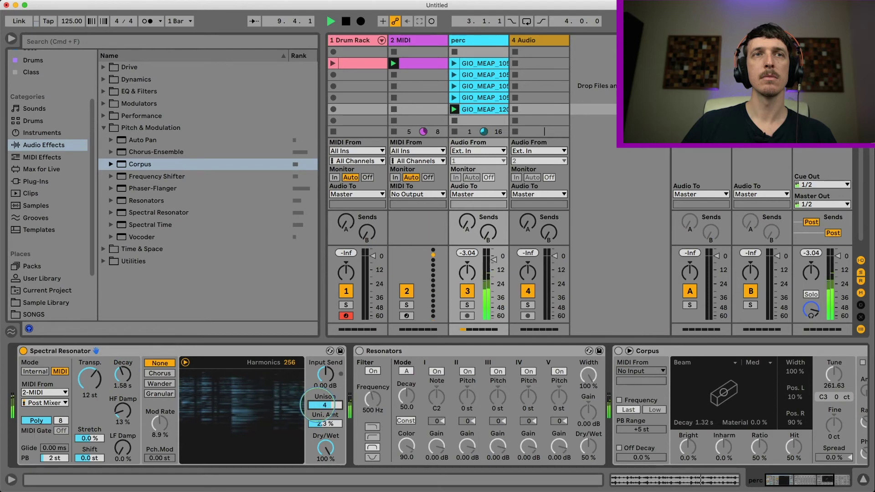
# - Reset Spectral Resonator's HF Damp and transposition to zero, and switch to Chorus modulation with a 3.73 s Decay
pyautogui.moveTo(122, 412); pyautogui.dragTo(122, 426)
pyautogui.moveTo(97, 384); pyautogui.dragTo(96, 396)
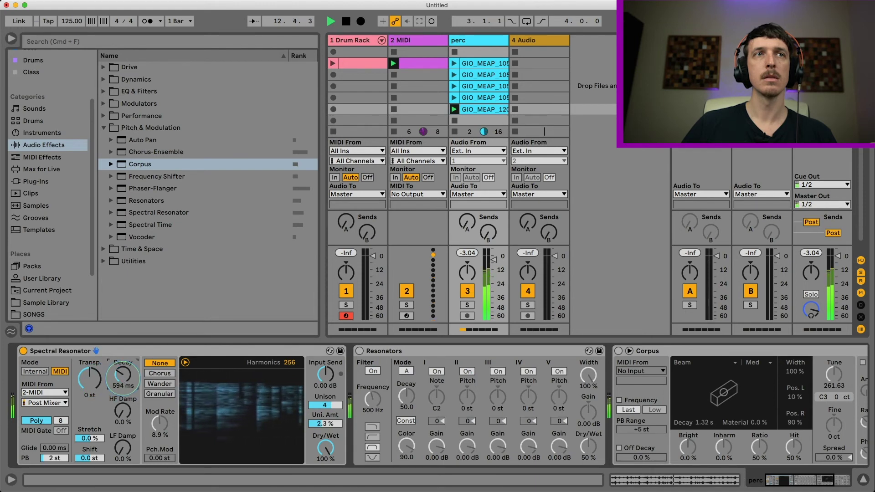
pyautogui.click(157, 385)
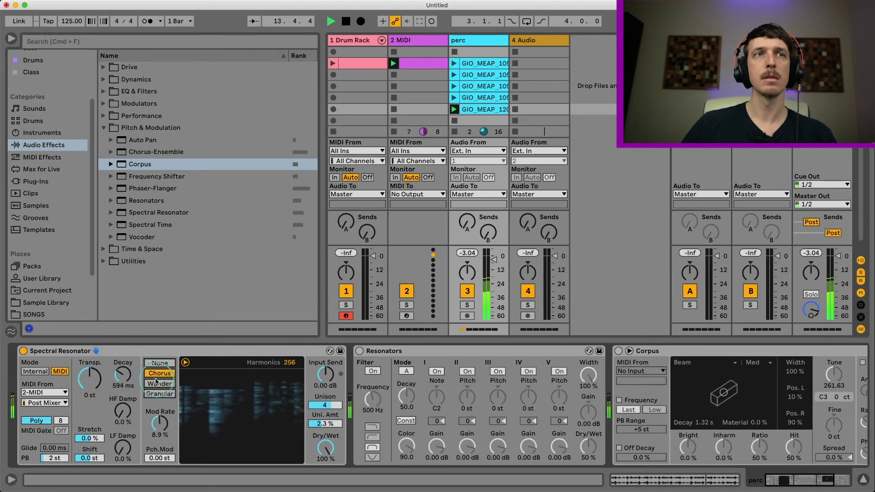
pyautogui.click(122, 374)
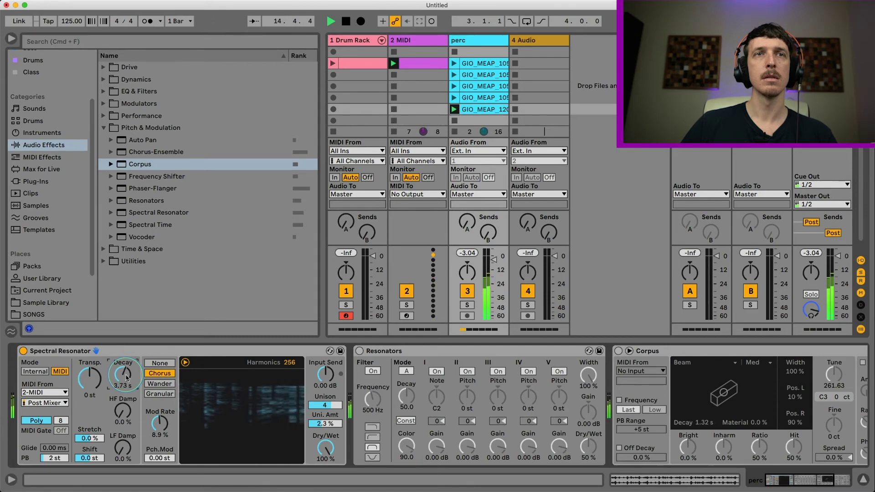
# - Set Unison to 1, HF Damp to 15% and LF Damp to 7.1% on Spectral Resonator
pyautogui.click(325, 405)
pyautogui.write('1')
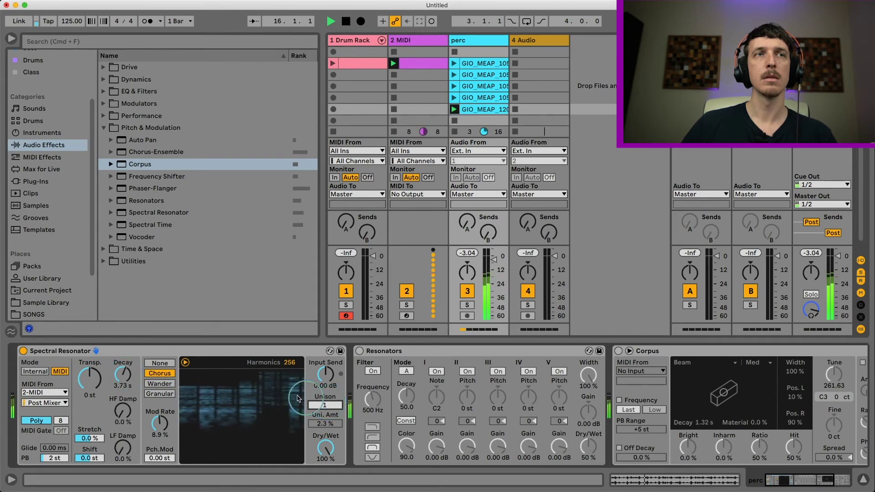
pyautogui.click(121, 418)
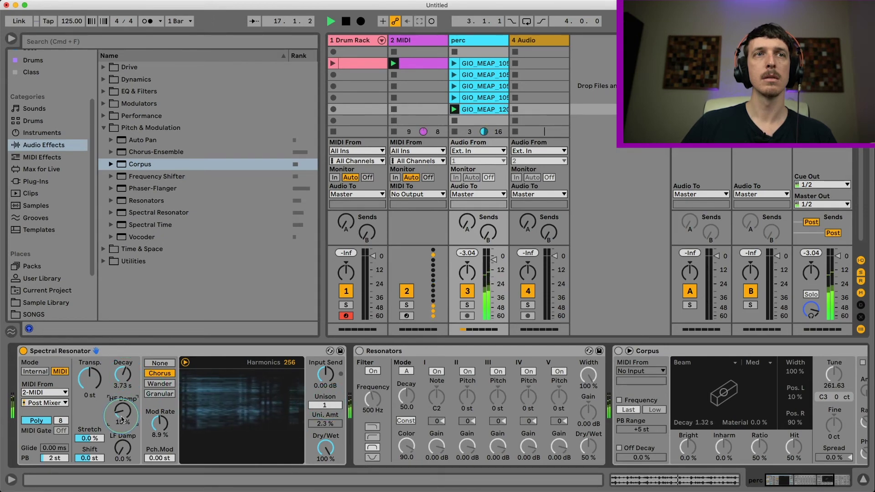
pyautogui.click(123, 447)
# - Try a 24 st transposition, lower it to 12 st, and reduce Spectral Resonator's Dry/Wet to 91%
pyautogui.click(90, 377)
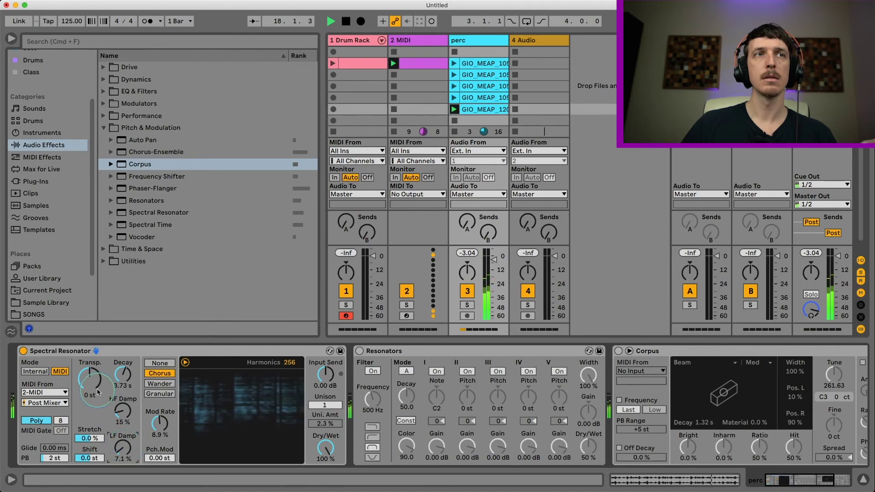
pyautogui.write('24')
pyautogui.press('Return')
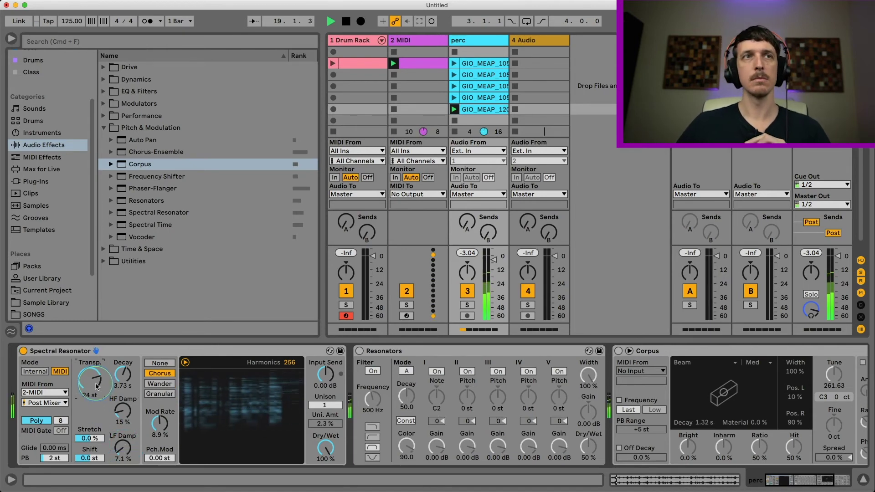
pyautogui.moveTo(96, 386); pyautogui.dragTo(96, 399)
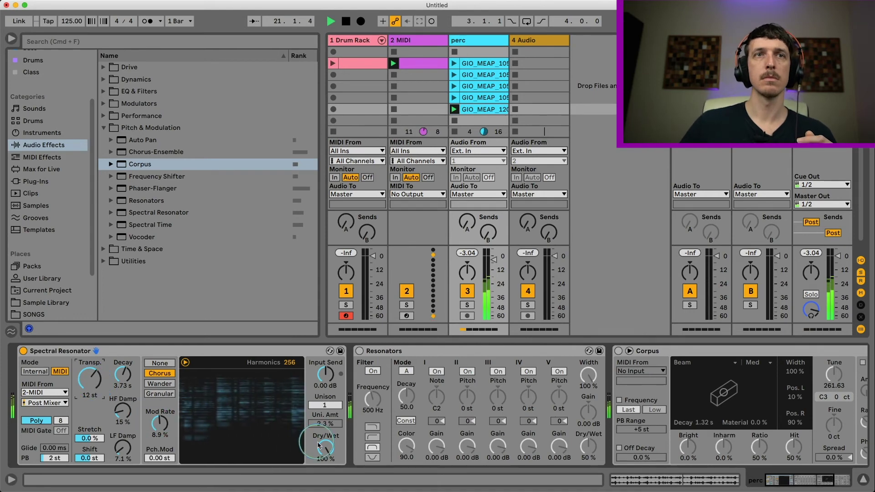
pyautogui.moveTo(326, 447); pyautogui.dragTo(326, 462)
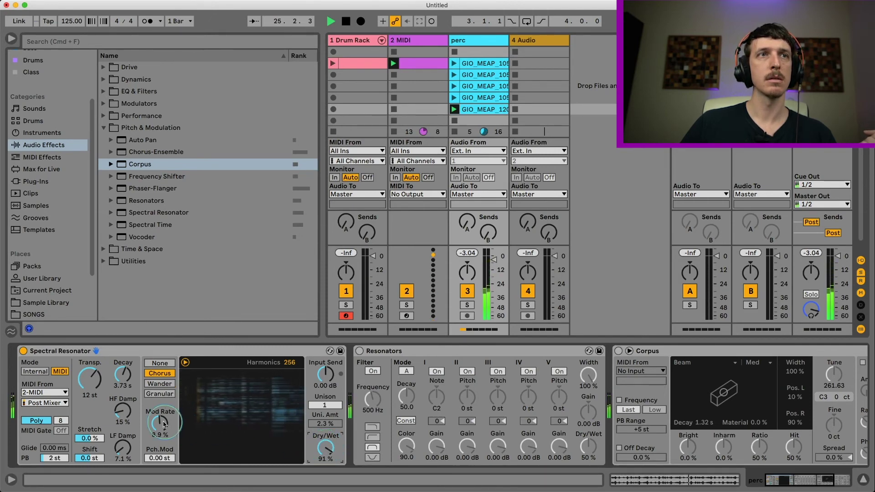
# - Set HF and LF Damp to 0%, and audition Granular modulation with 0 st transposition and a 2.05 s Decay
pyautogui.moveTo(122, 411); pyautogui.dragTo(128, 452)
pyautogui.click(154, 364)
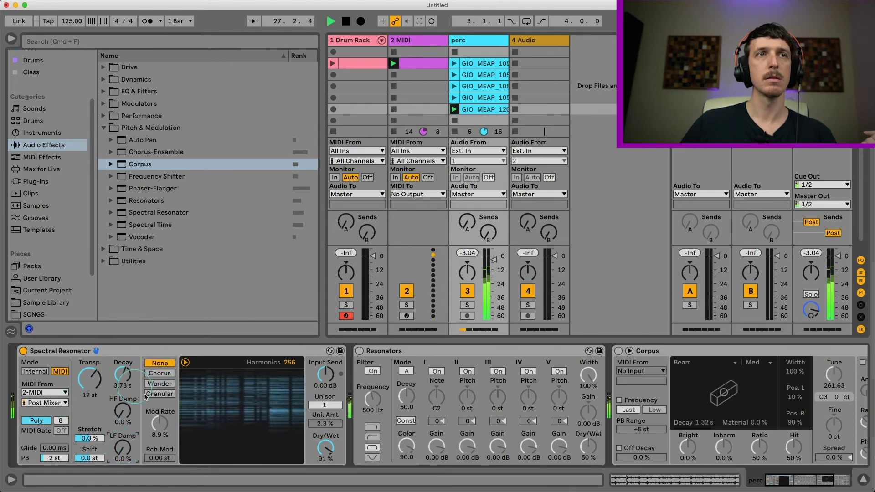
pyautogui.click(160, 395)
pyautogui.click(123, 375)
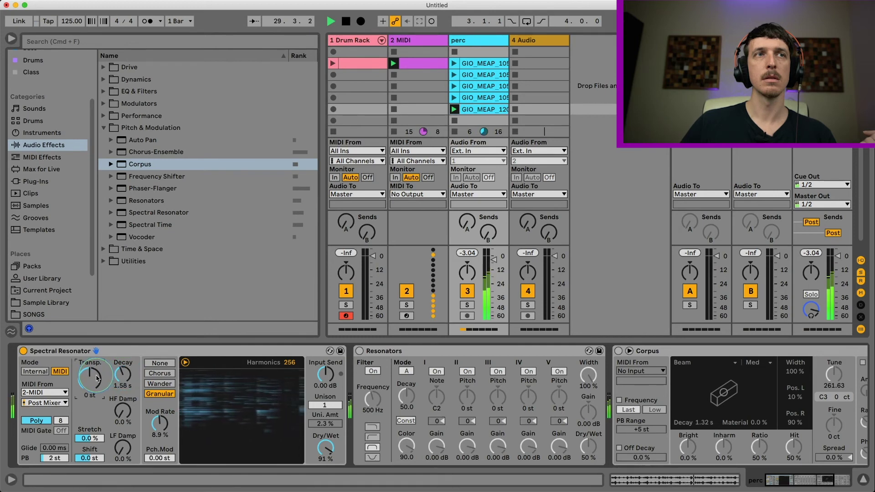
pyautogui.moveTo(90, 378); pyautogui.dragTo(123, 369)
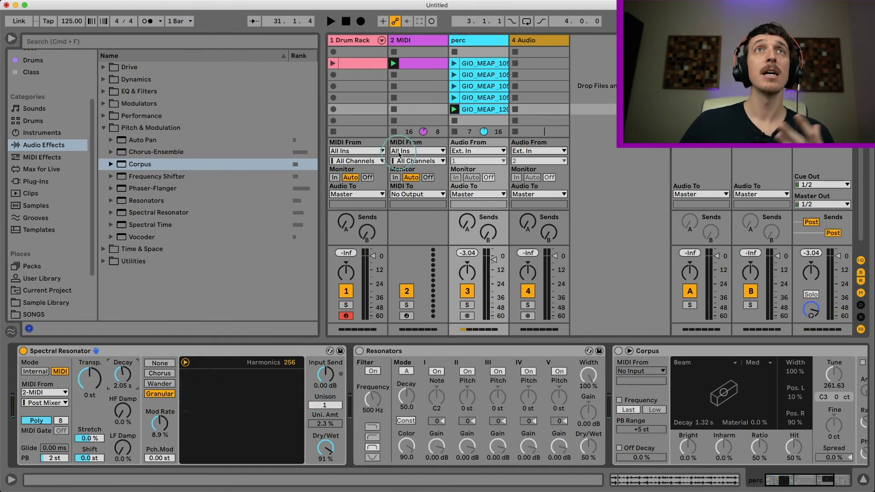
# - Launch the Drum Rack clip and the first GIO_MEAP_105 percussion loop to play them together
pyautogui.click(334, 65)
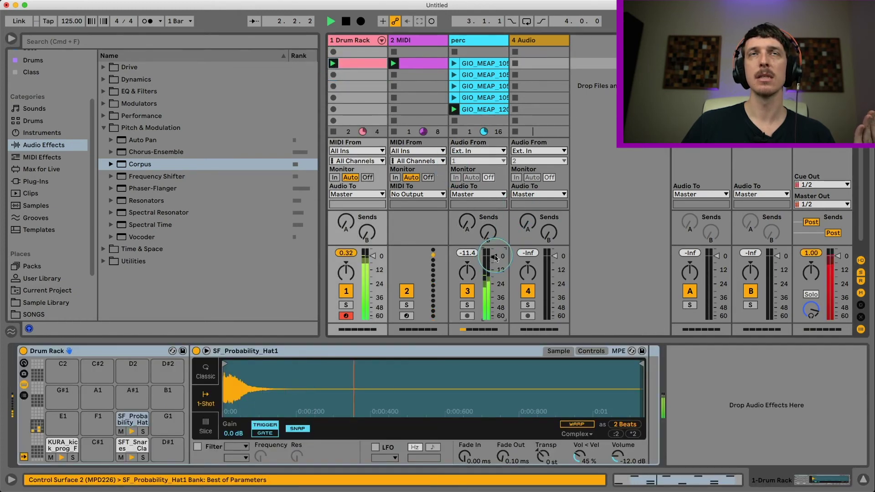
pyautogui.click(456, 70)
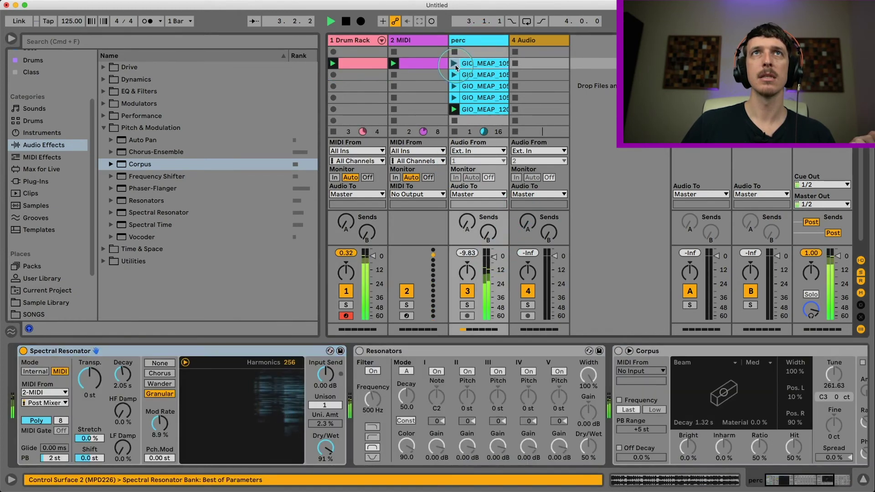
pyautogui.click(333, 160)
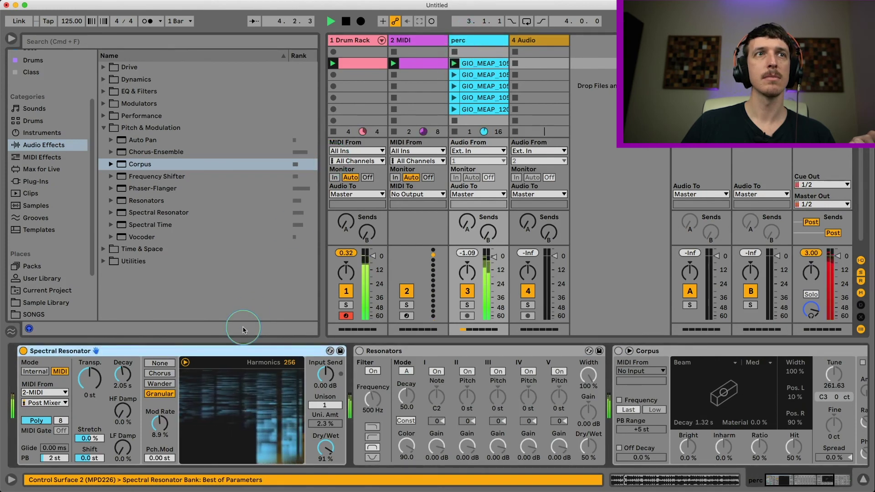
# - Set Decay to 1.11 s, Mod Rate to 9.4% and Unison to 2 with a 0.9% Unison Amount
pyautogui.moveTo(123, 374); pyautogui.dragTo(123, 387)
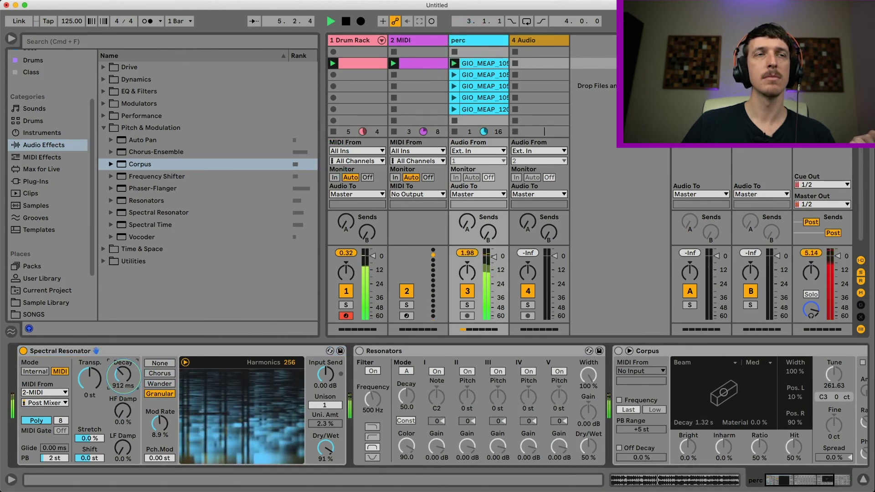
pyautogui.click(159, 423)
pyautogui.moveTo(160, 423); pyautogui.dragTo(160, 422)
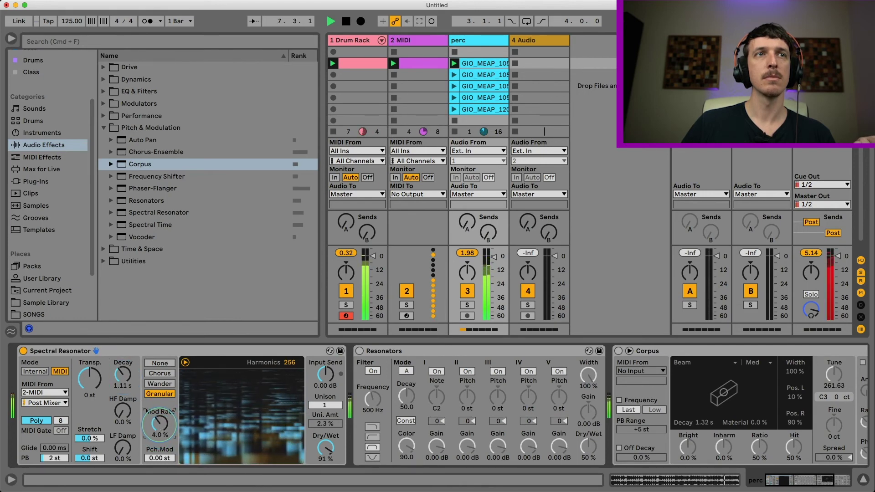
pyautogui.click(162, 377)
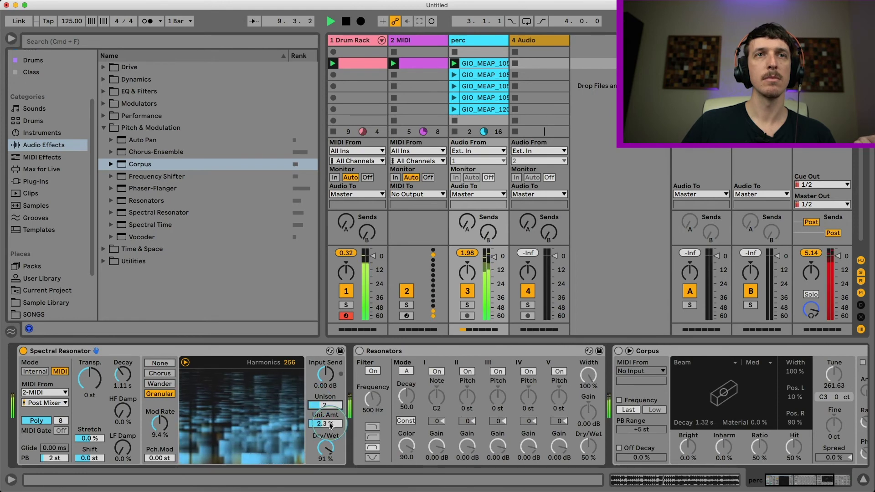
pyautogui.click(121, 375)
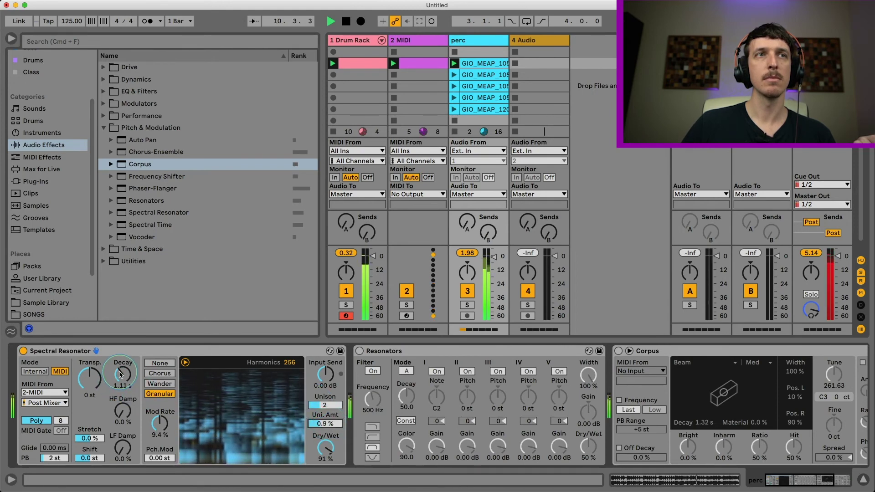
# - Switch to Chorus modulation at a 2.0% rate, transpose to -12 st, and set Decay to 1.25 s and HF Damp to 62%
pyautogui.click(155, 373)
pyautogui.moveTo(121, 375)
pyautogui.mouseDown()
pyautogui.moveTo(91, 381)
pyautogui.moveTo(121, 382)
pyautogui.mouseUp()
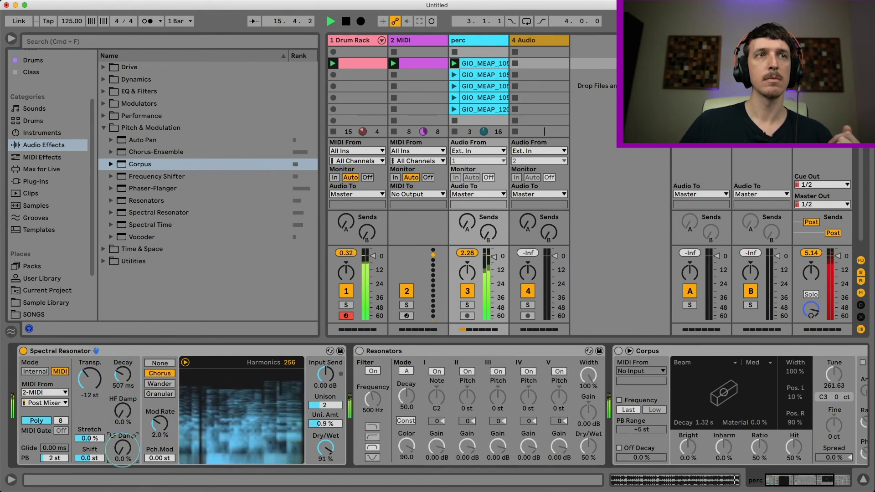
pyautogui.moveTo(122, 448)
pyautogui.mouseDown()
pyautogui.moveTo(122, 435)
pyautogui.moveTo(122, 465)
pyautogui.mouseUp()
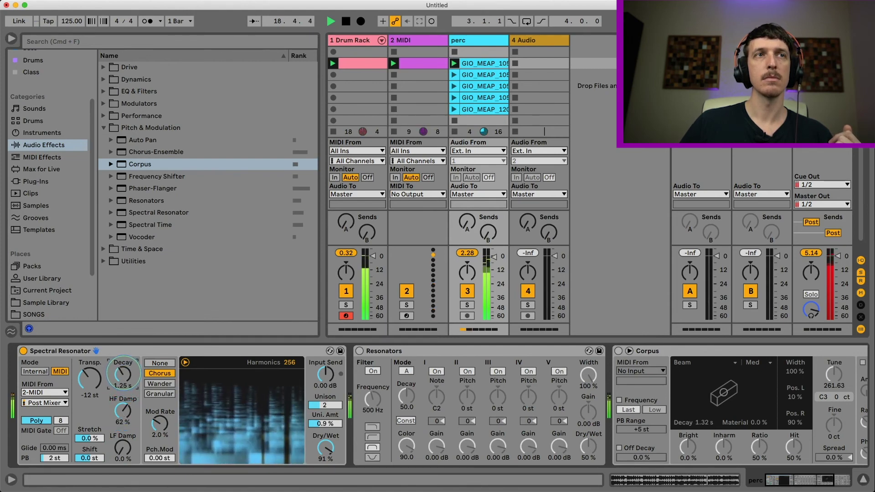
# - Set Unison to 4 at 0.4%, Mod Rate to 0.1%, Decay to 1.95 s and HF Damp to 0%, and stop playback
pyautogui.moveTo(122, 410); pyautogui.dragTo(122, 419)
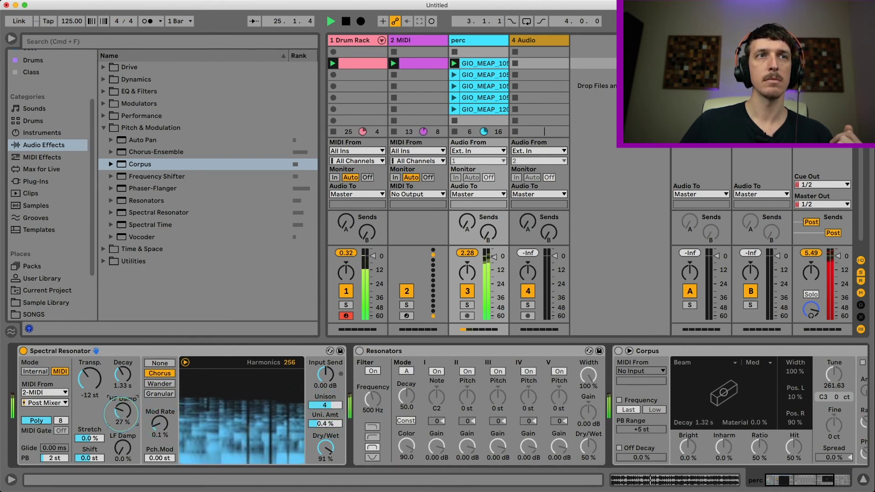
pyautogui.moveTo(122, 375); pyautogui.dragTo(122, 396)
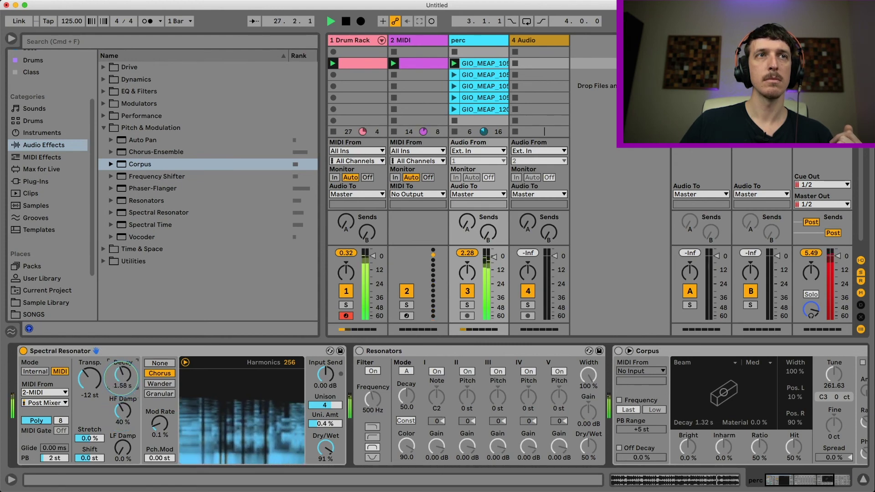
pyautogui.moveTo(122, 414); pyautogui.dragTo(122, 426)
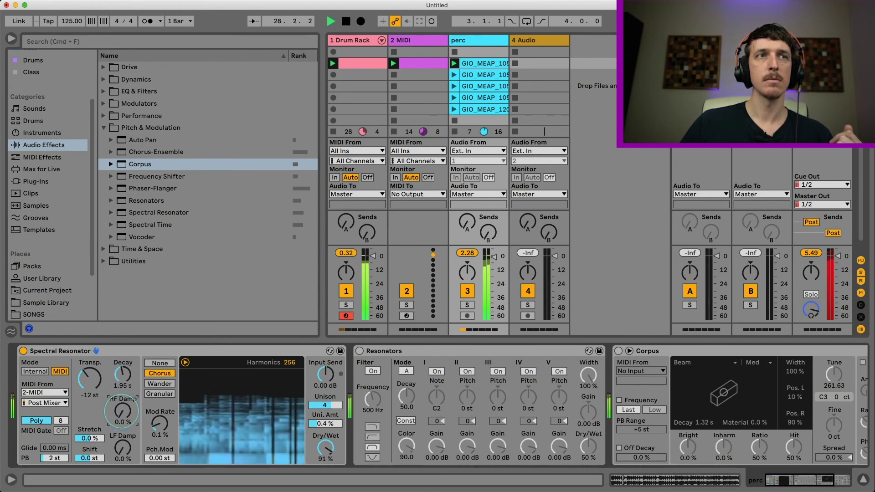
pyautogui.press('space')
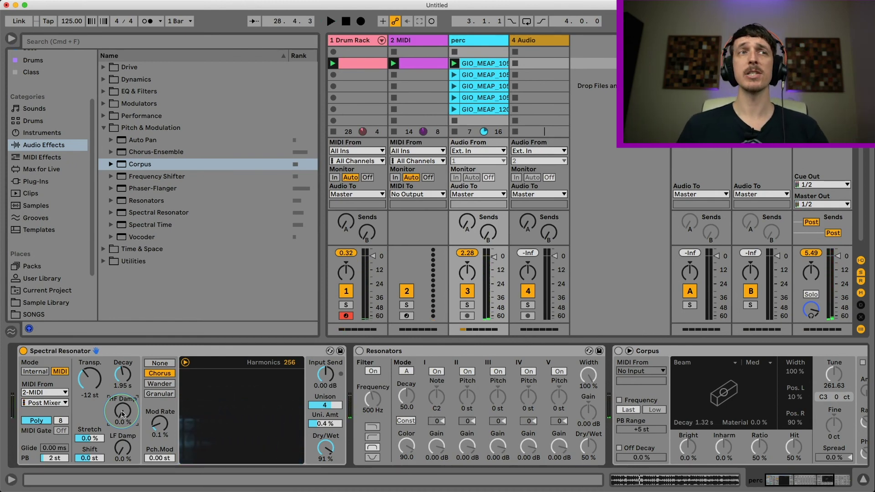
# - Select Spectral Resonator, Resonators and Corpus in turn to compare the three devices, and return to Spectral Resonator
pyautogui.click(155, 351)
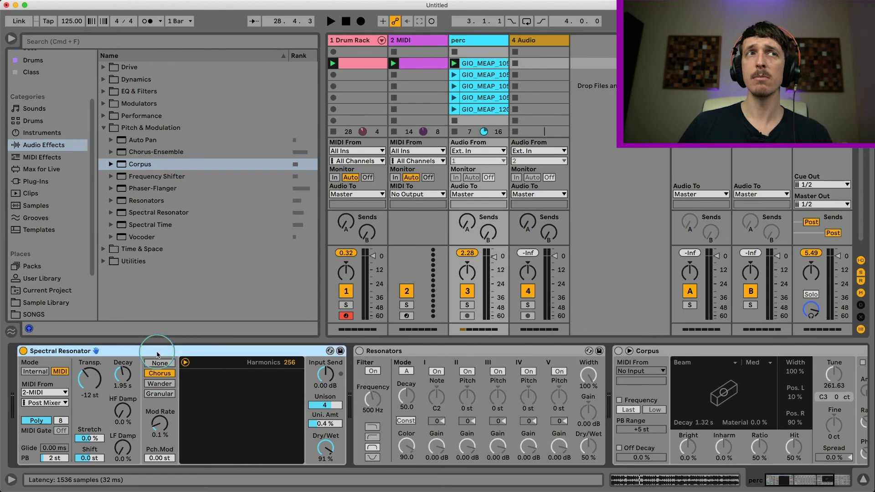
pyautogui.click(385, 351)
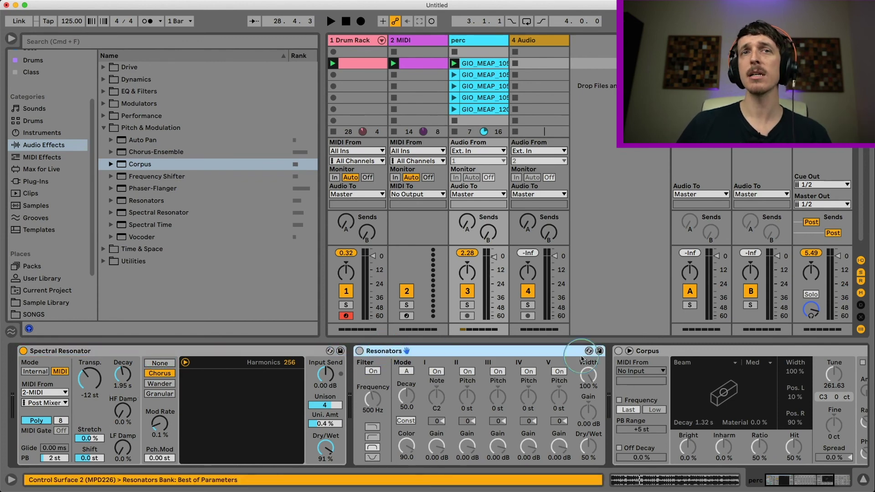
pyautogui.click(668, 350)
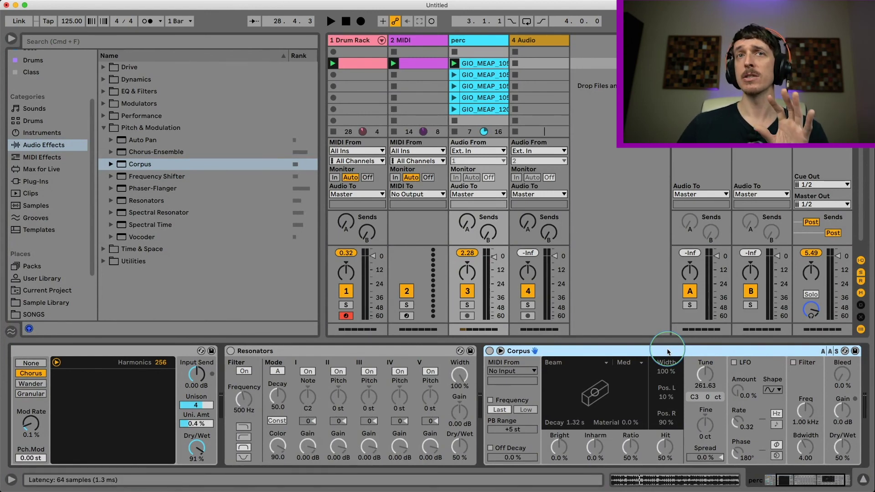
pyautogui.hscroll(-5, 667, 352)
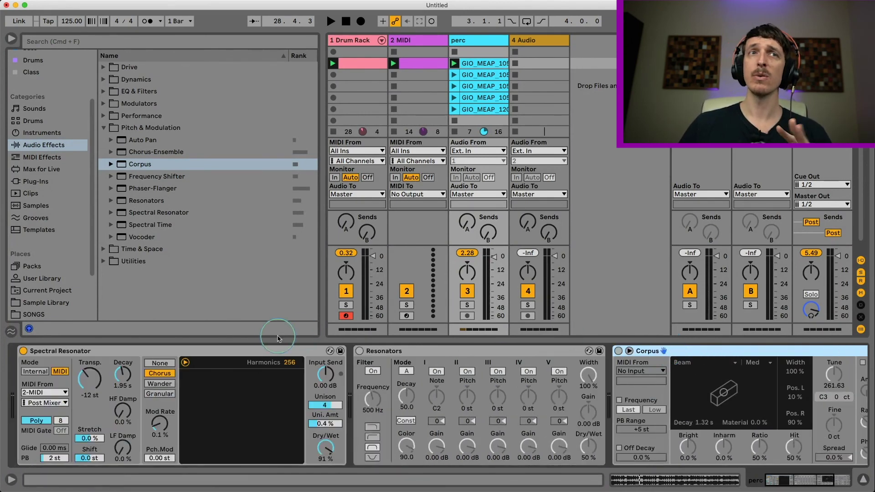
pyautogui.click(270, 351)
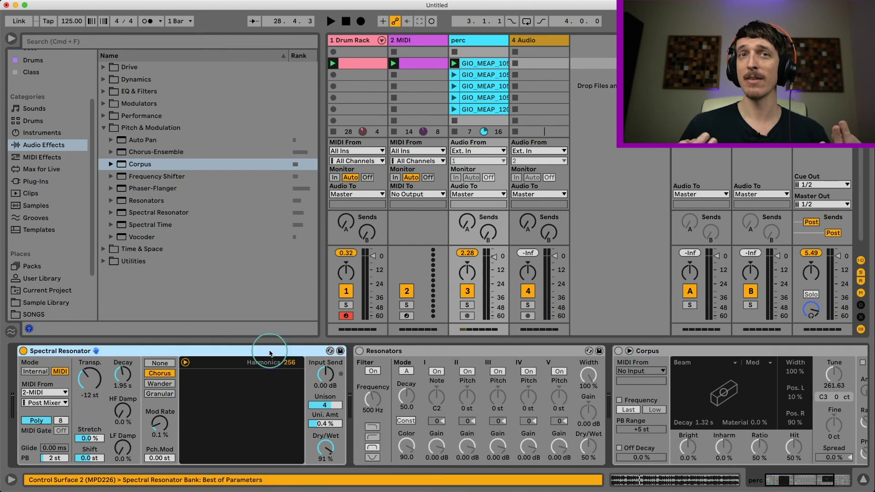